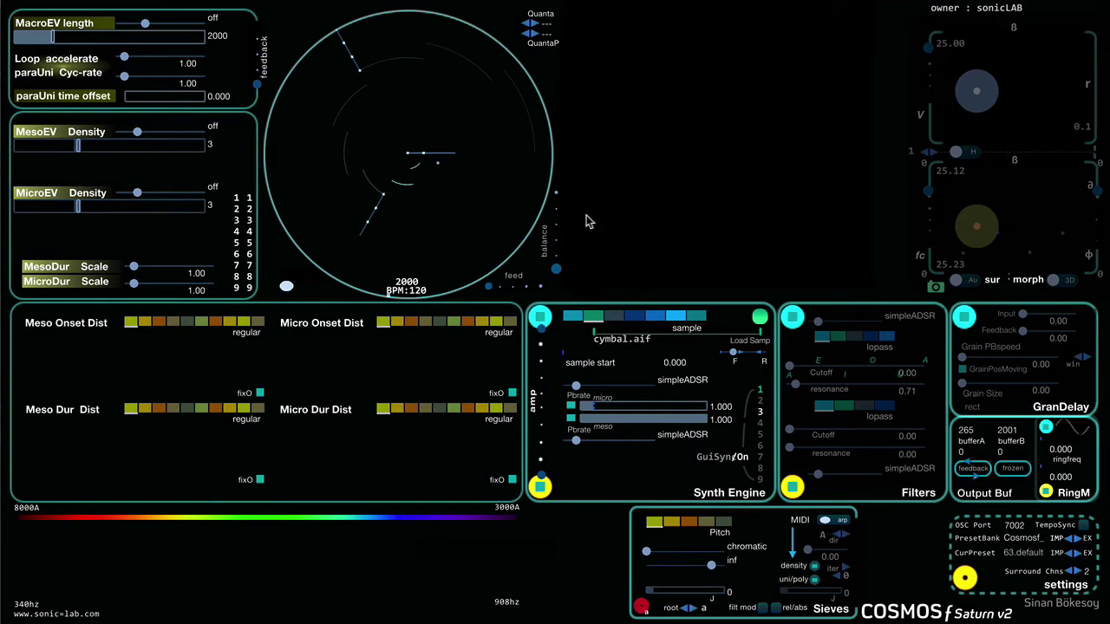
# Step: Switch the synth engine to additive with the first partial's amplitude at 47 and the micro Pbrate at 1.164
pyautogui.click(617, 317)
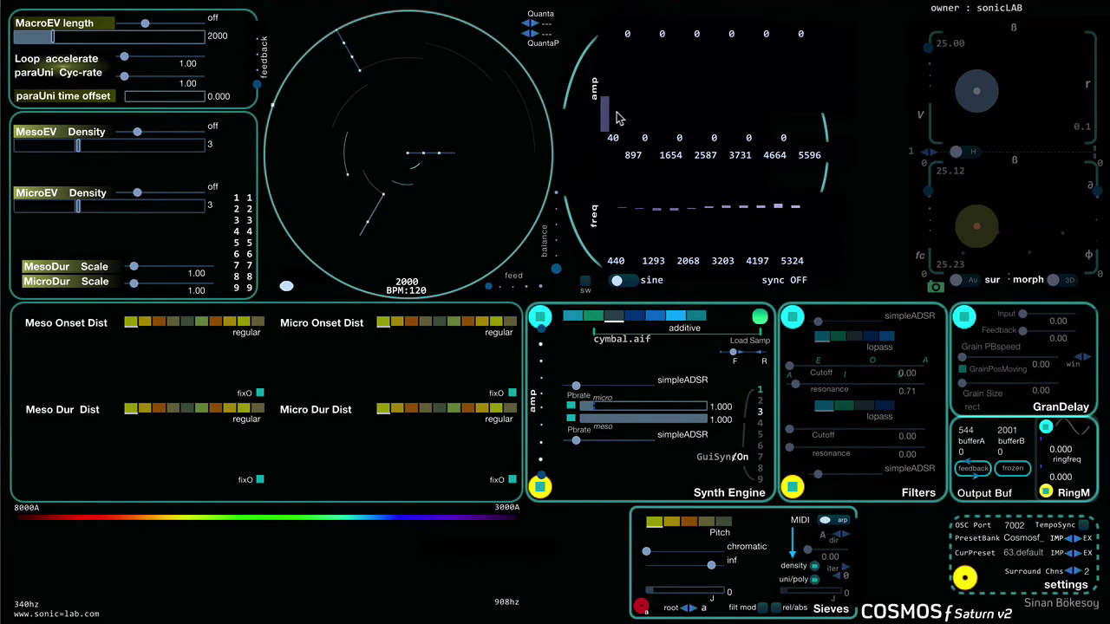
pyautogui.moveTo(619, 118)
pyautogui.mouseDown()
pyautogui.moveTo(615, 95)
pyautogui.moveTo(656, 123)
pyautogui.moveTo(634, 134)
pyautogui.moveTo(649, 138)
pyautogui.moveTo(666, 85)
pyautogui.mouseUp()
pyautogui.moveTo(657, 125)
pyautogui.mouseDown()
pyautogui.moveTo(655, 147)
pyautogui.moveTo(606, 86)
pyautogui.moveTo(607, 97)
pyautogui.mouseUp()
pyautogui.moveTo(594, 406)
pyautogui.mouseDown()
pyautogui.moveTo(621, 413)
pyautogui.moveTo(597, 411)
pyautogui.mouseUp()
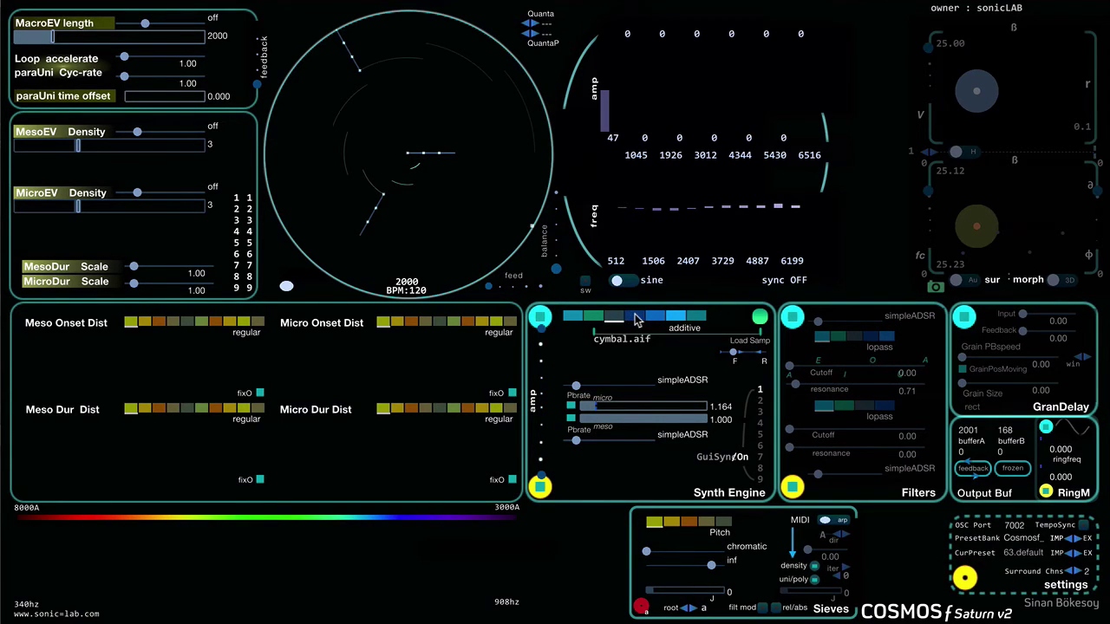
# Step: Switch the synth source to saw-tri and try out its saw-triangle parameter
pyautogui.click(636, 317)
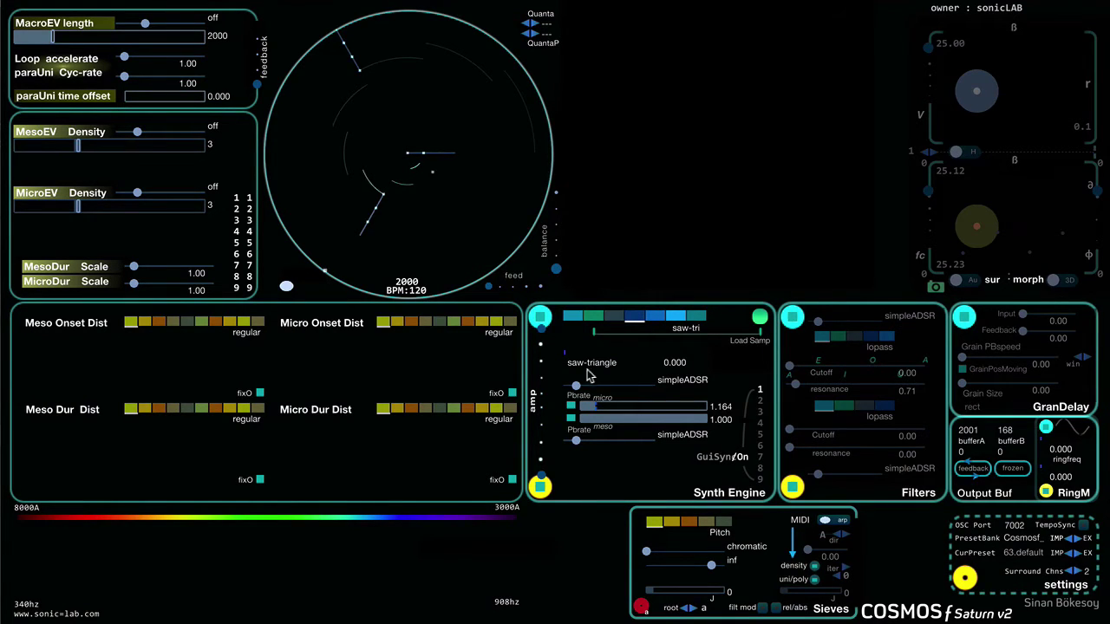
pyautogui.moveTo(568, 354)
pyautogui.mouseDown()
pyautogui.moveTo(720, 360)
pyautogui.moveTo(554, 357)
pyautogui.mouseUp()
# Step: Switch the synth source to sample and load bell.wav from the sounds folder
pyautogui.click(594, 318)
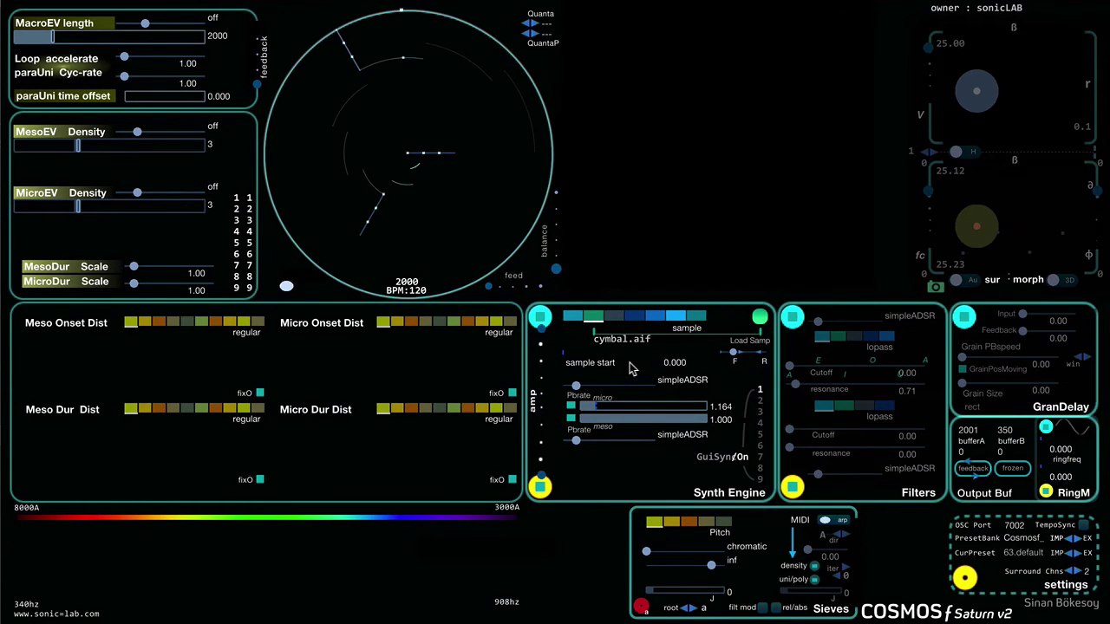
pyautogui.click(760, 318)
pyautogui.click(751, 66)
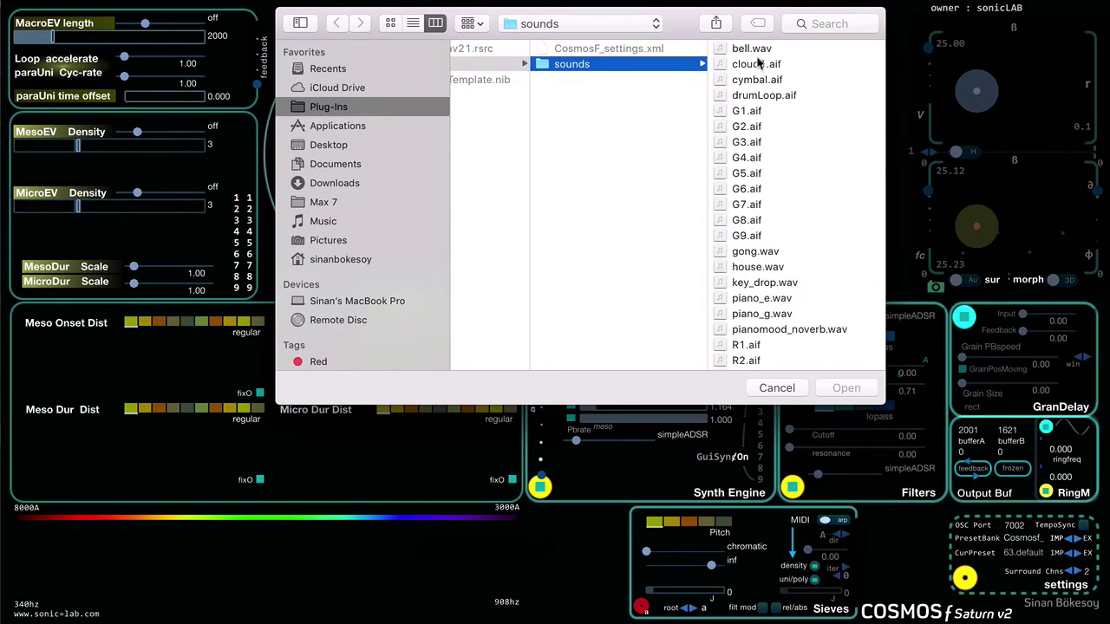
pyautogui.click(758, 49)
pyautogui.click(843, 390)
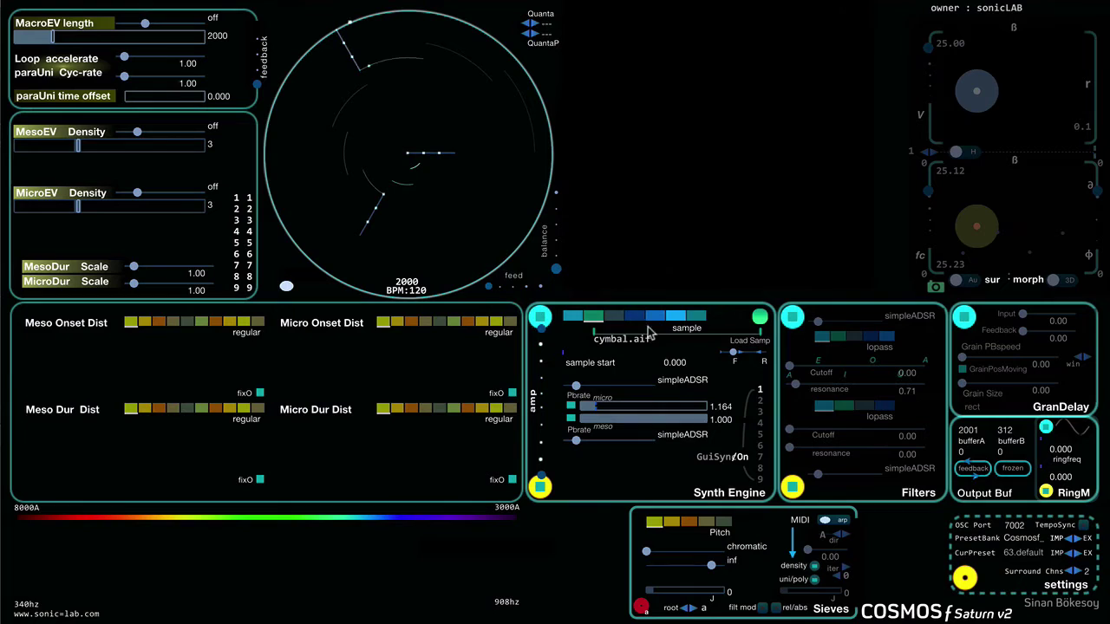
# Step: Switch the synth source to pulse and adjust its pulsewidth
pyautogui.click(638, 318)
pyautogui.click(661, 318)
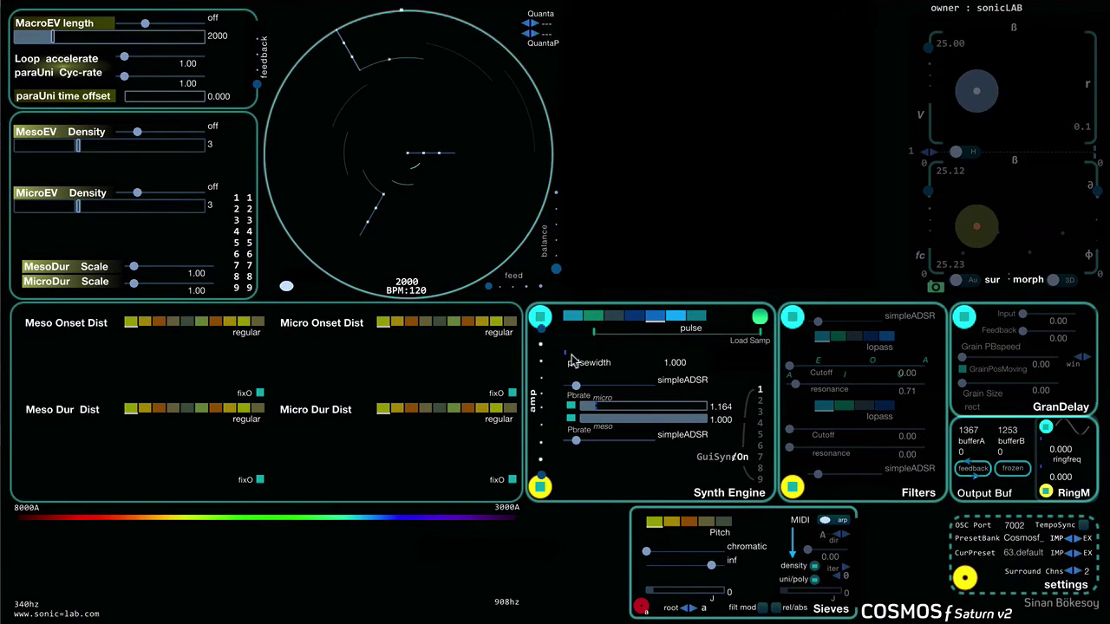
pyautogui.moveTo(571, 355)
pyautogui.mouseDown()
pyautogui.moveTo(728, 360)
pyautogui.moveTo(565, 360)
pyautogui.mouseUp()
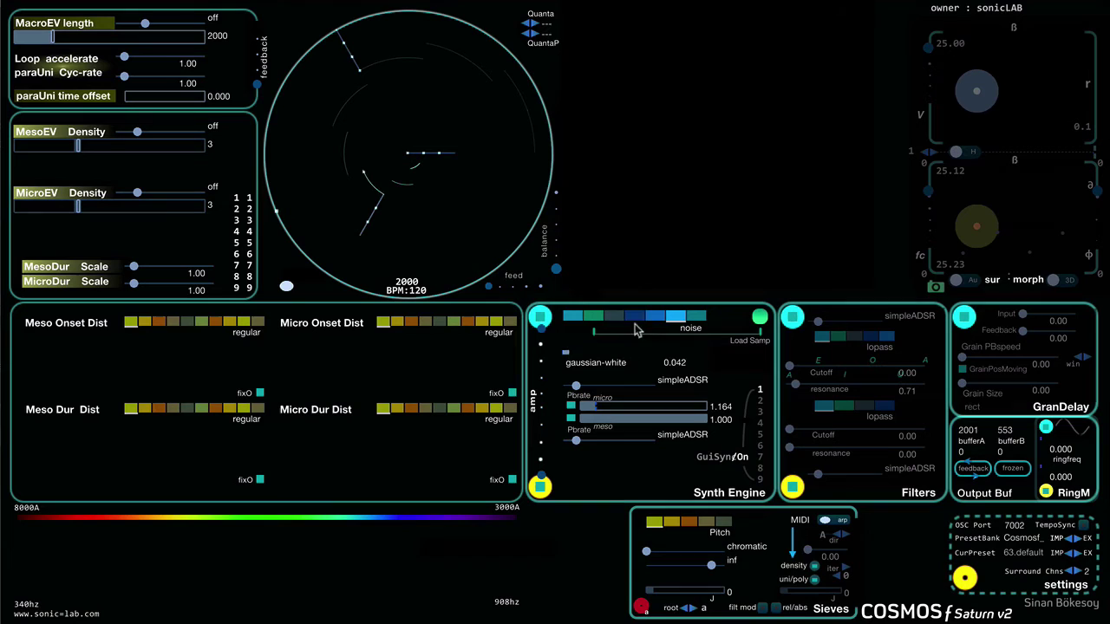
# Step: Return to the additive source and draw new amplitudes and frequencies for the lower partials, with the first amplitude at 56
pyautogui.click(616, 316)
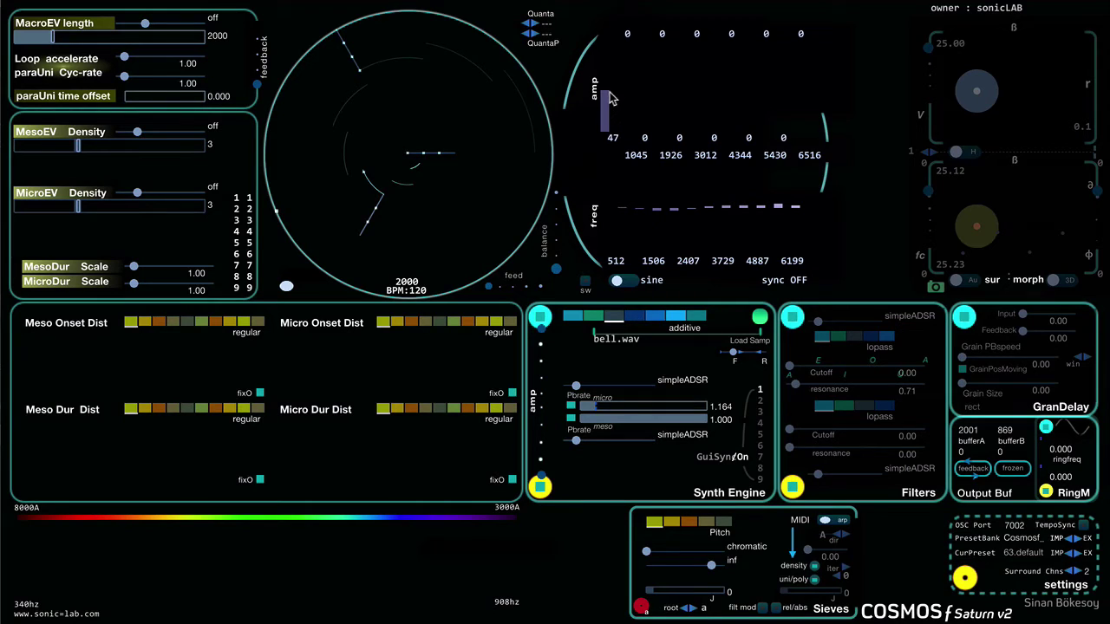
pyautogui.moveTo(609, 98)
pyautogui.mouseDown()
pyautogui.moveTo(607, 83)
pyautogui.moveTo(634, 105)
pyautogui.moveTo(675, 104)
pyautogui.moveTo(649, 121)
pyautogui.moveTo(679, 123)
pyautogui.moveTo(679, 139)
pyautogui.moveTo(698, 118)
pyautogui.mouseUp()
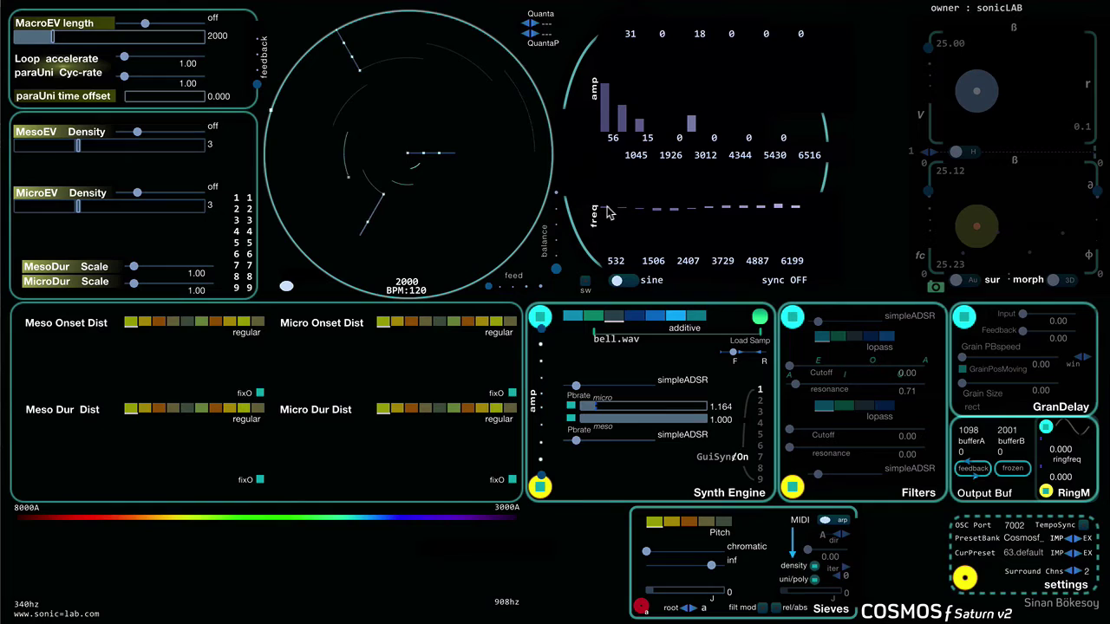
pyautogui.moveTo(607, 211)
pyautogui.mouseDown()
pyautogui.moveTo(698, 222)
pyautogui.moveTo(678, 232)
pyautogui.mouseUp()
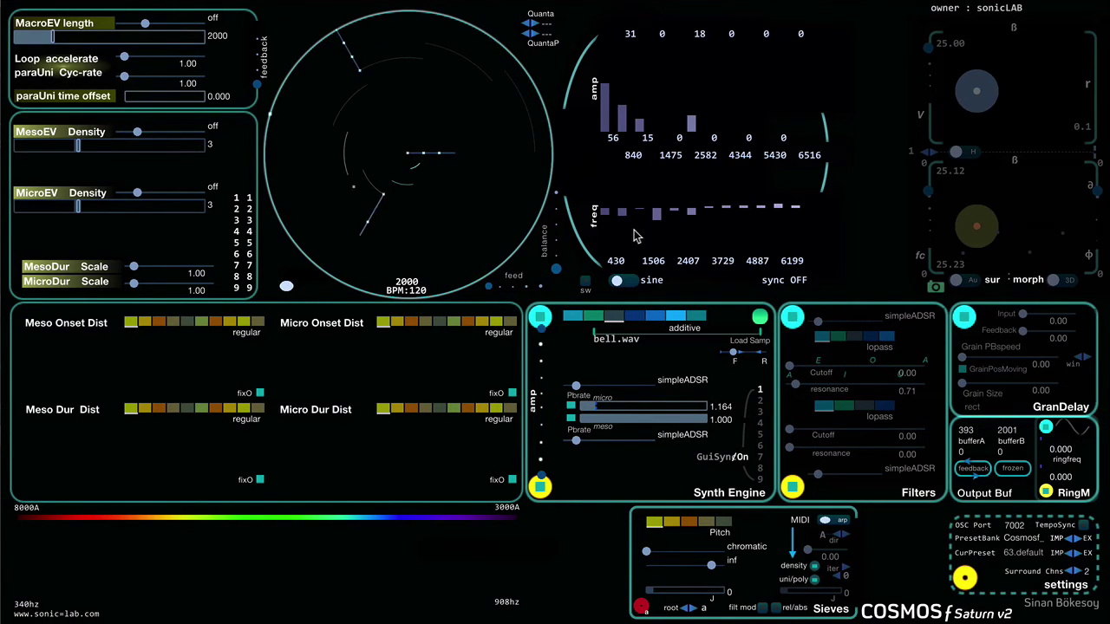
# Step: Set the micro Pbrate to 1.027 and switch the additive waveform to sample
pyautogui.click(589, 407)
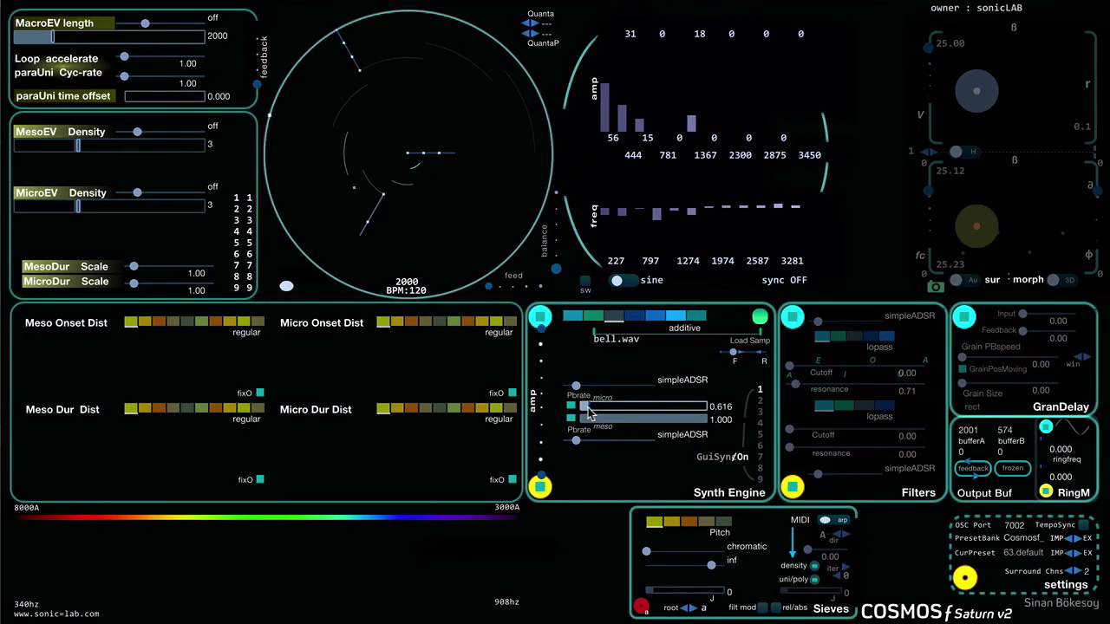
pyautogui.moveTo(589, 411)
pyautogui.mouseDown()
pyautogui.moveTo(619, 410)
pyautogui.moveTo(595, 409)
pyautogui.mouseUp()
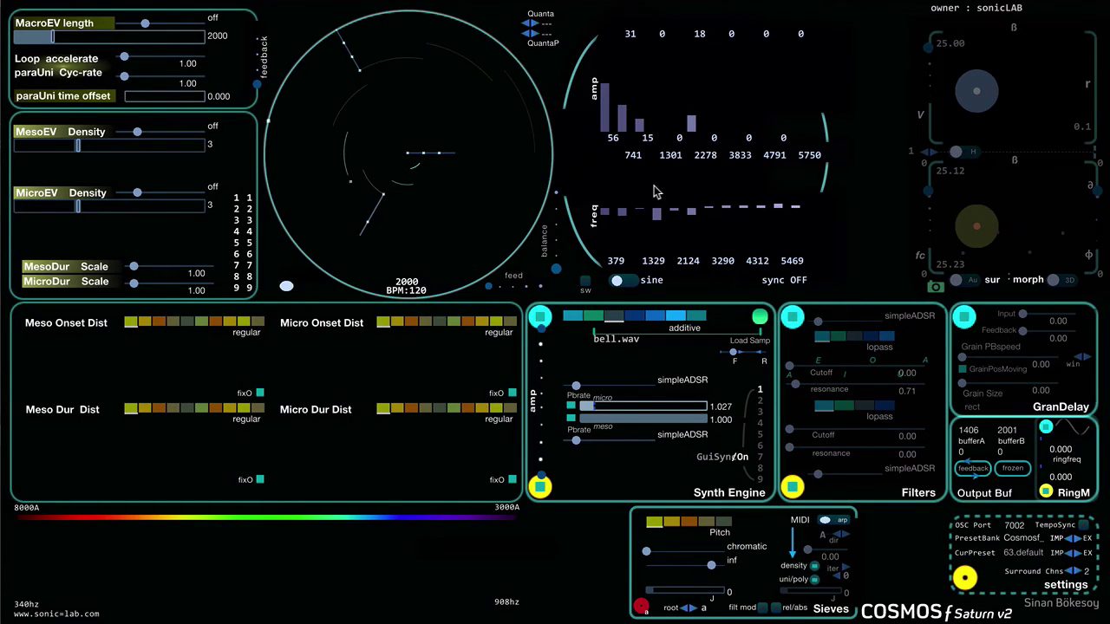
pyautogui.click(618, 282)
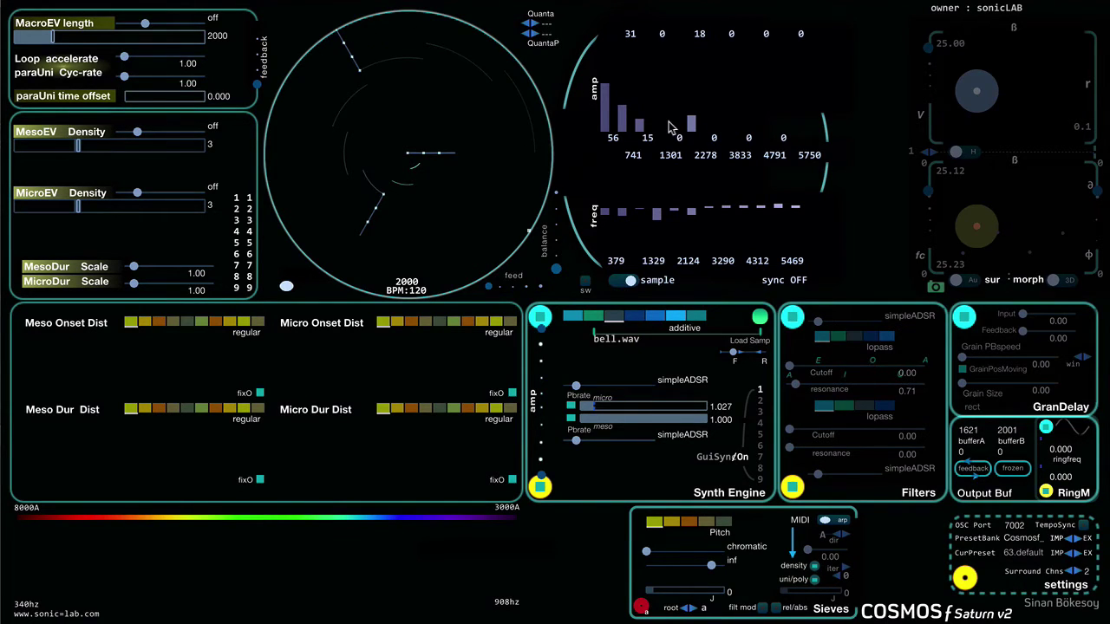
# Step: With sync on, redraw the first four partial amplitudes as 10, 20, 36 and 28 and set the micro Pbrate to 1.233
pyautogui.moveTo(669, 128)
pyautogui.mouseDown()
pyautogui.moveTo(612, 109)
pyautogui.moveTo(785, 120)
pyautogui.moveTo(664, 113)
pyautogui.moveTo(626, 93)
pyautogui.moveTo(629, 73)
pyautogui.moveTo(674, 126)
pyautogui.moveTo(777, 128)
pyautogui.moveTo(782, 139)
pyautogui.moveTo(694, 122)
pyautogui.moveTo(616, 61)
pyautogui.moveTo(640, 104)
pyautogui.mouseUp()
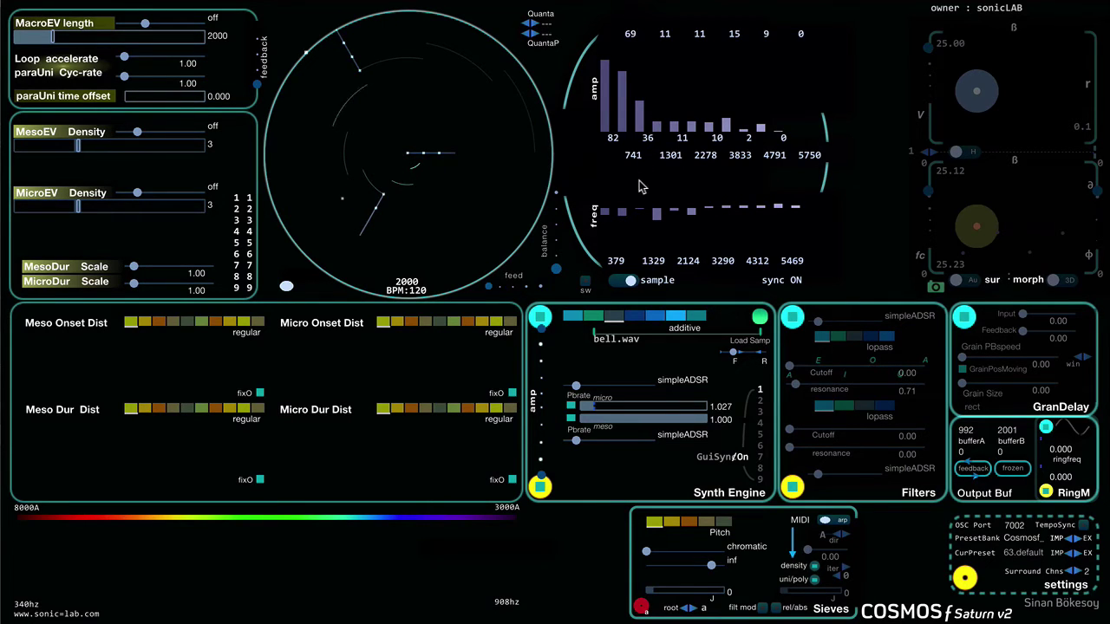
pyautogui.moveTo(683, 150)
pyautogui.mouseDown()
pyautogui.moveTo(665, 112)
pyautogui.moveTo(626, 113)
pyautogui.moveTo(612, 127)
pyautogui.mouseUp()
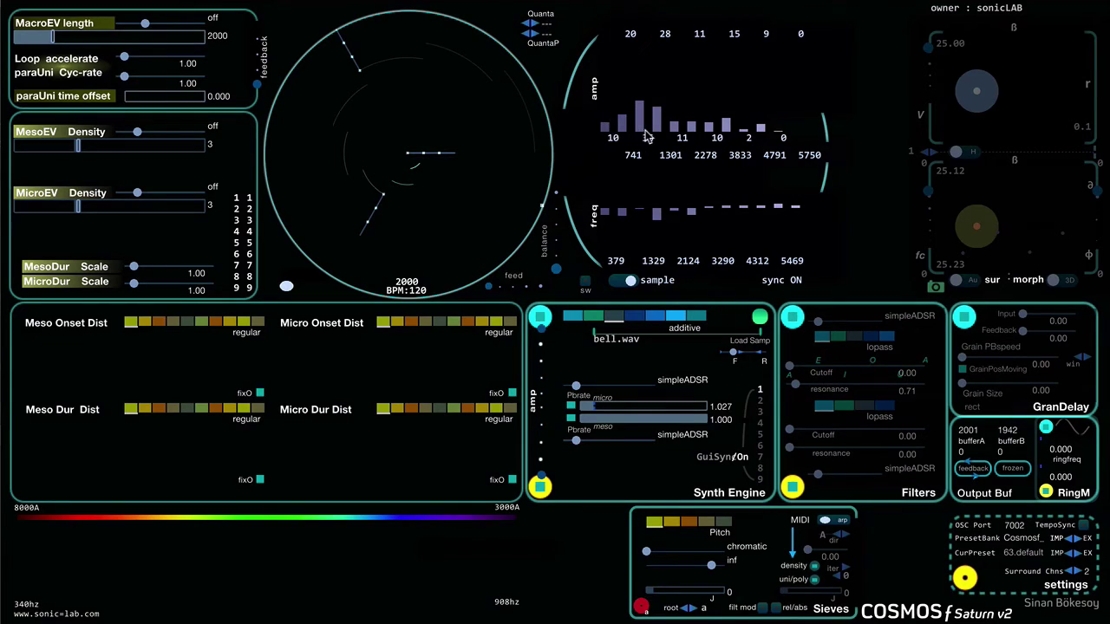
pyautogui.moveTo(644, 104); pyautogui.dragTo(640, 93)
pyautogui.moveTo(599, 404)
pyautogui.mouseDown()
pyautogui.moveTo(626, 408)
pyautogui.moveTo(599, 410)
pyautogui.mouseUp()
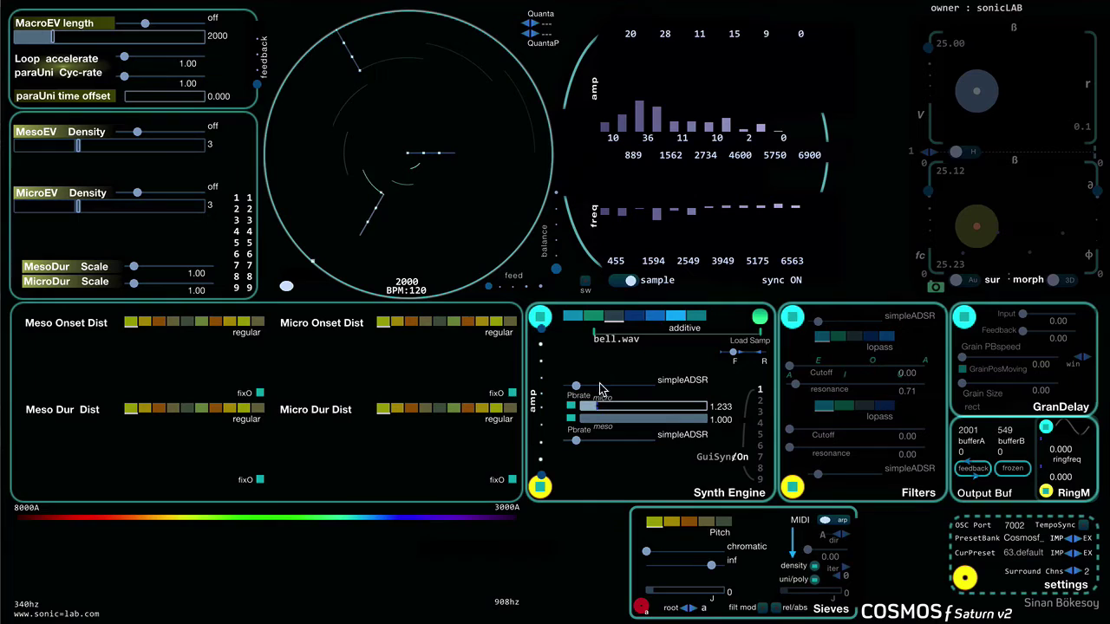
# Step: Switch the additive waveform back to sine and redraw the partial amplitudes, with the second at 63 and the fourth at 3
pyautogui.click(622, 126)
pyautogui.click(619, 286)
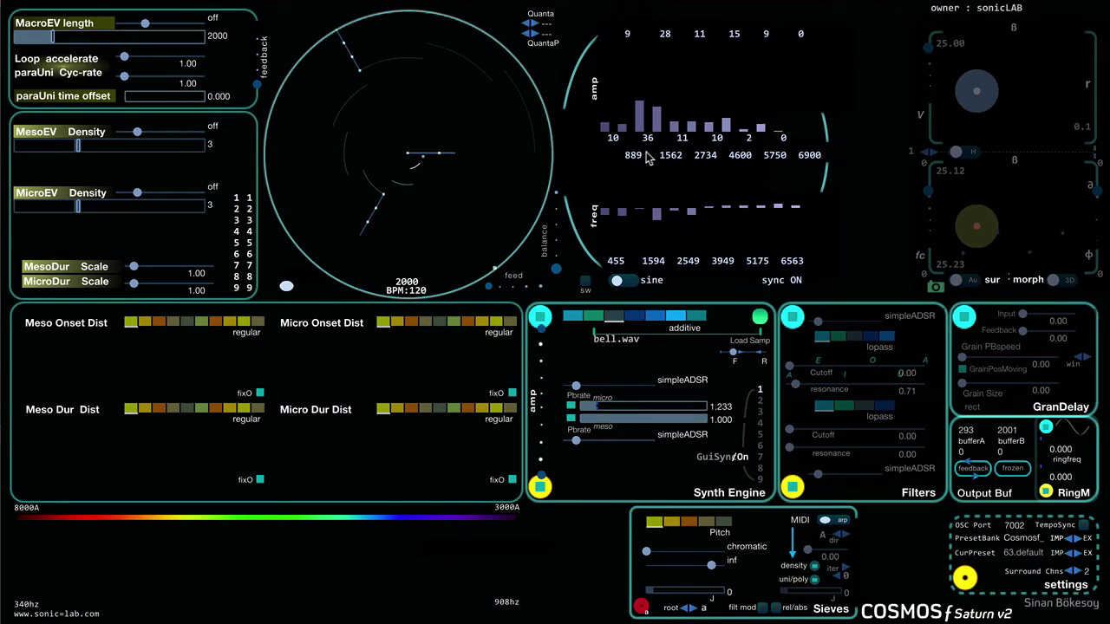
pyautogui.moveTo(622, 76)
pyautogui.mouseDown()
pyautogui.moveTo(720, 137)
pyautogui.moveTo(775, 132)
pyautogui.moveTo(657, 135)
pyautogui.mouseUp()
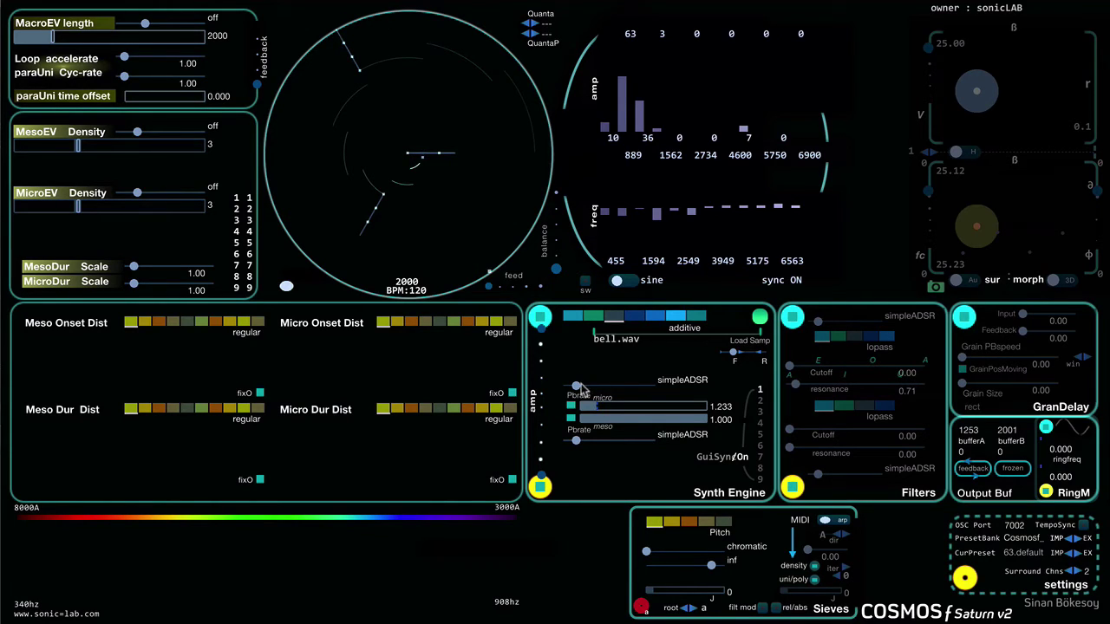
# Step: Try several micro envelope shapes, settle on triangle, and set the micro Pbrate to 1.164
pyautogui.moveTo(585, 386); pyautogui.dragTo(615, 389)
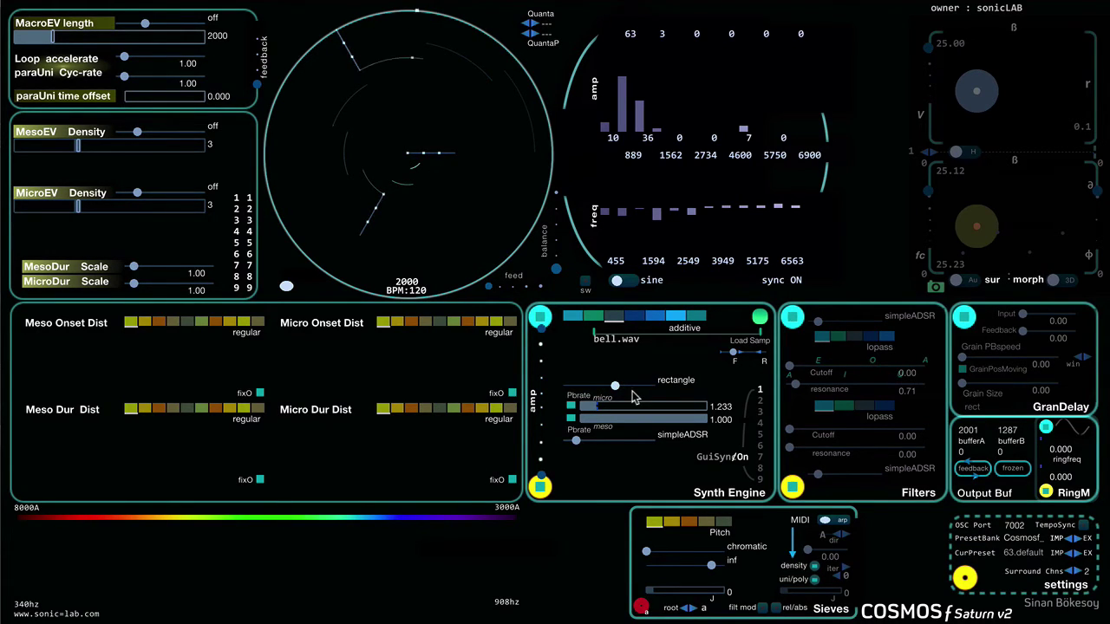
pyautogui.click(631, 389)
pyautogui.click(648, 385)
pyautogui.moveTo(622, 387); pyautogui.dragTo(579, 384)
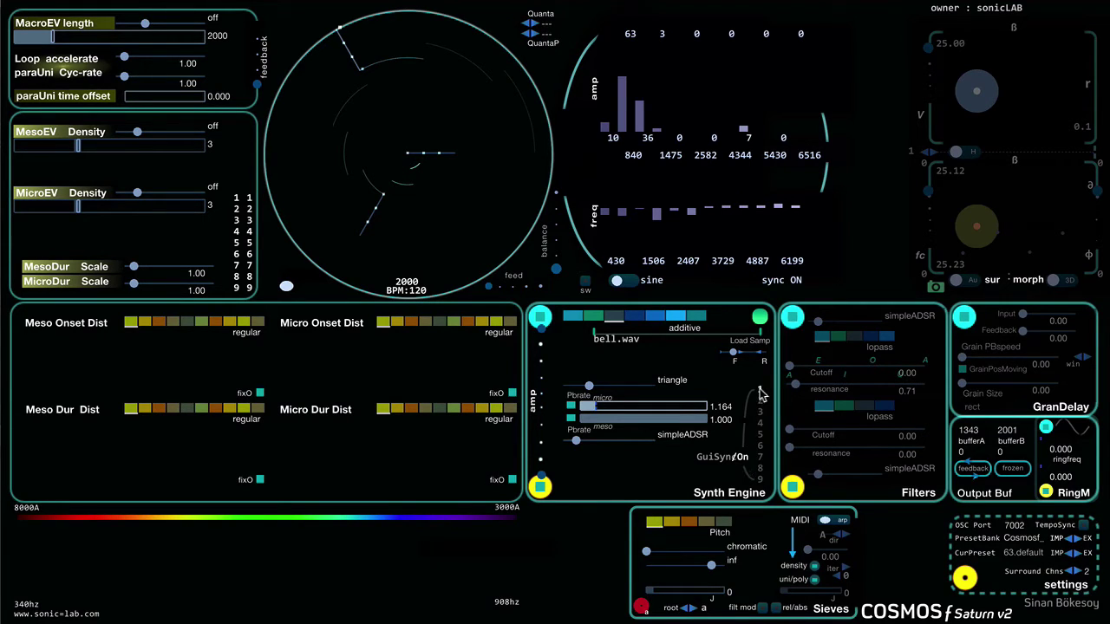
# Step: Turn GuiSync off and give synth slot 1 the saw-tri source with a micro Pbrate of 2.329
pyautogui.click(744, 462)
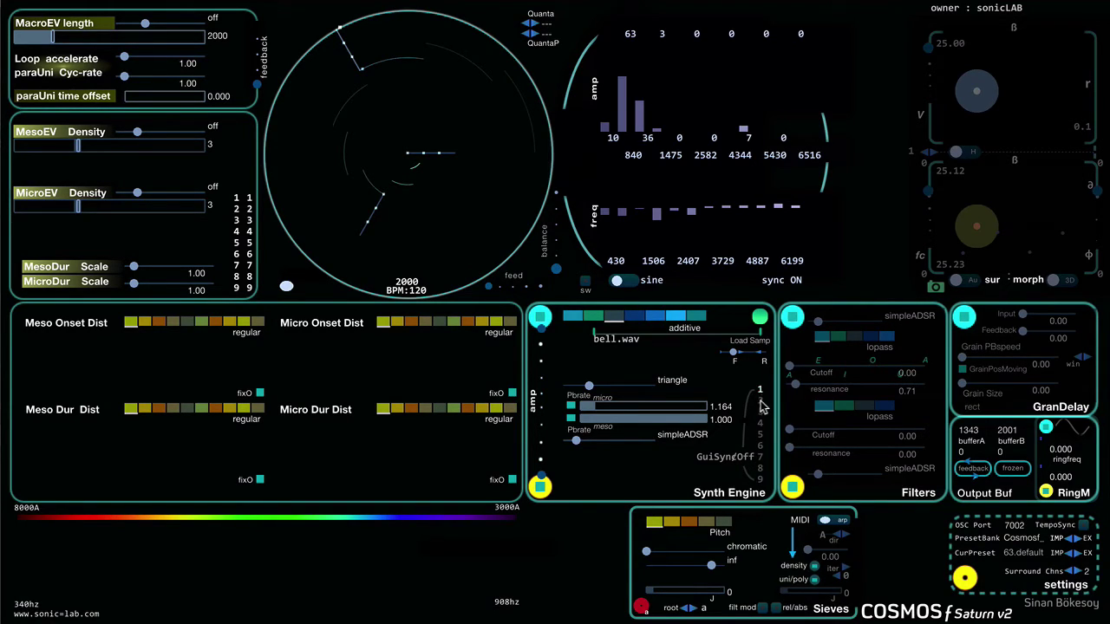
pyautogui.click(761, 401)
pyautogui.click(761, 395)
pyautogui.click(760, 405)
pyautogui.click(761, 390)
pyautogui.click(634, 317)
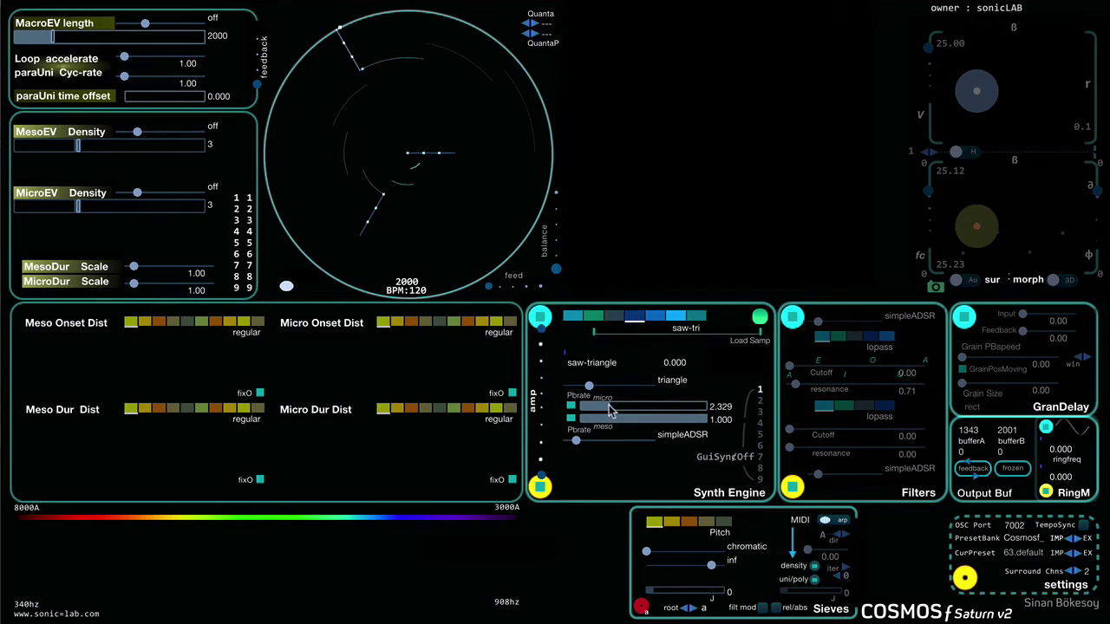
# Step: Give synth slot 2 the pulse source with a micro Pbrate of 3.356
pyautogui.click(760, 402)
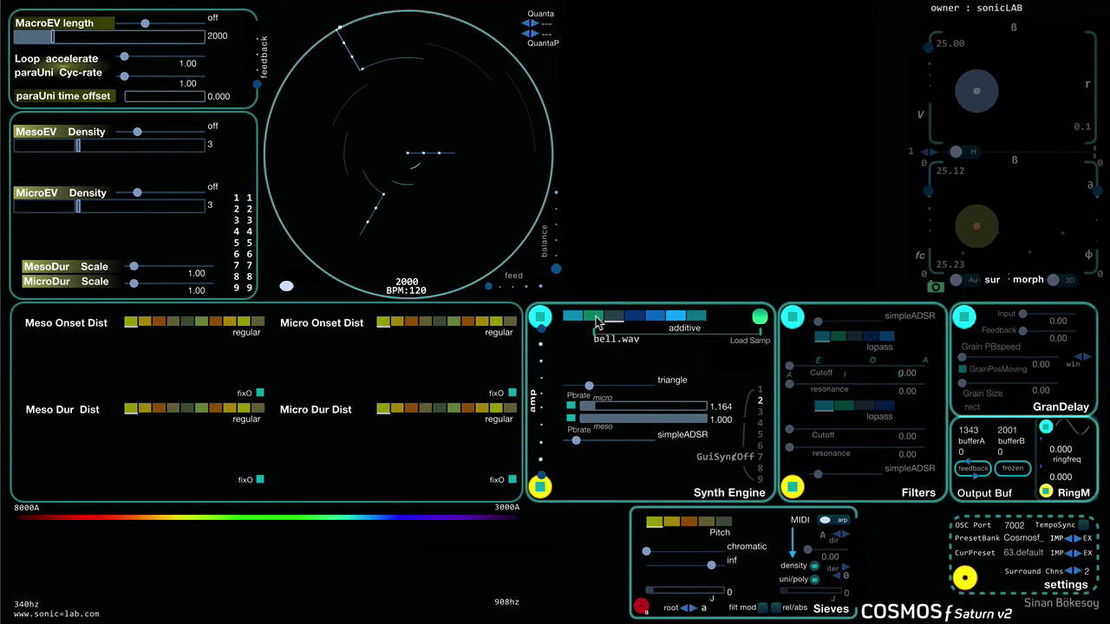
pyautogui.click(651, 319)
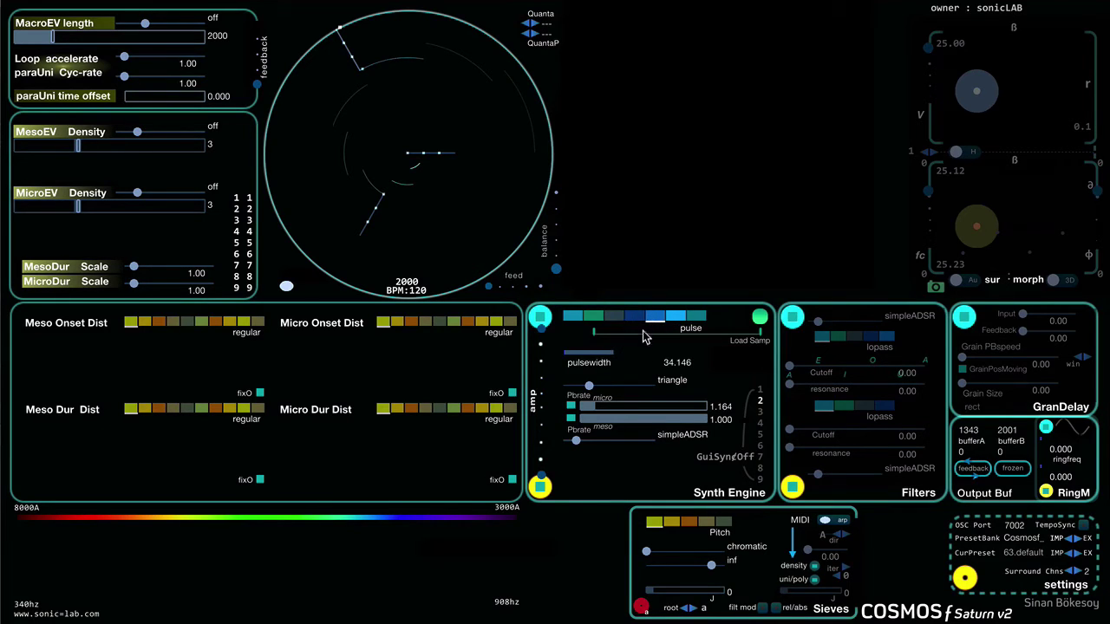
pyautogui.click(626, 410)
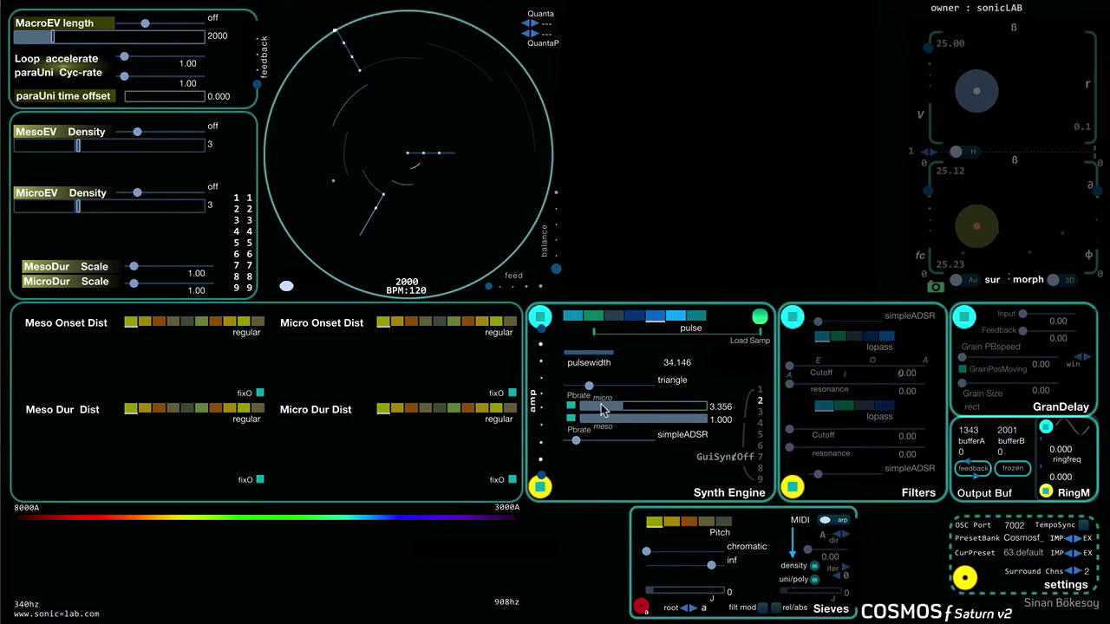
# Step: Load preset 0, Numbers, from the preset list
pyautogui.click(1056, 552)
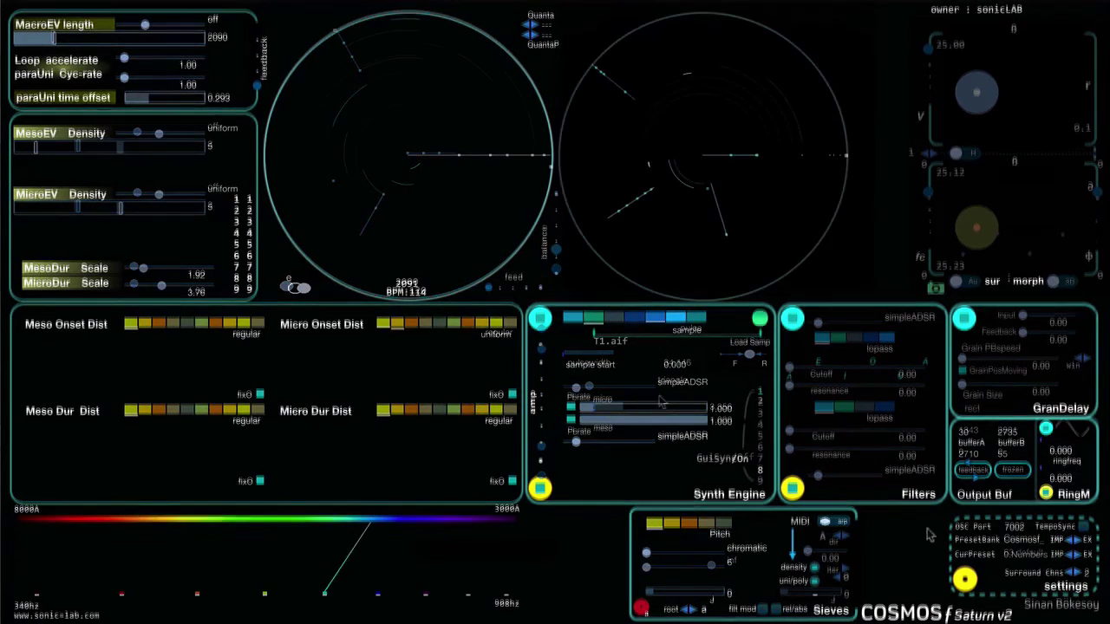
pyautogui.click(1056, 559)
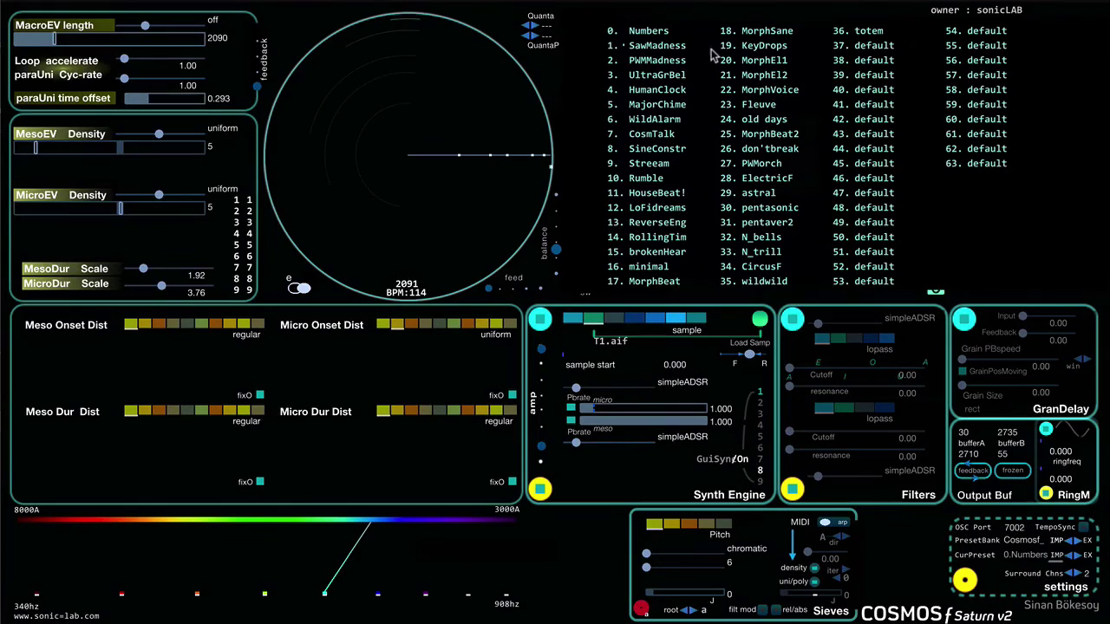
pyautogui.click(651, 35)
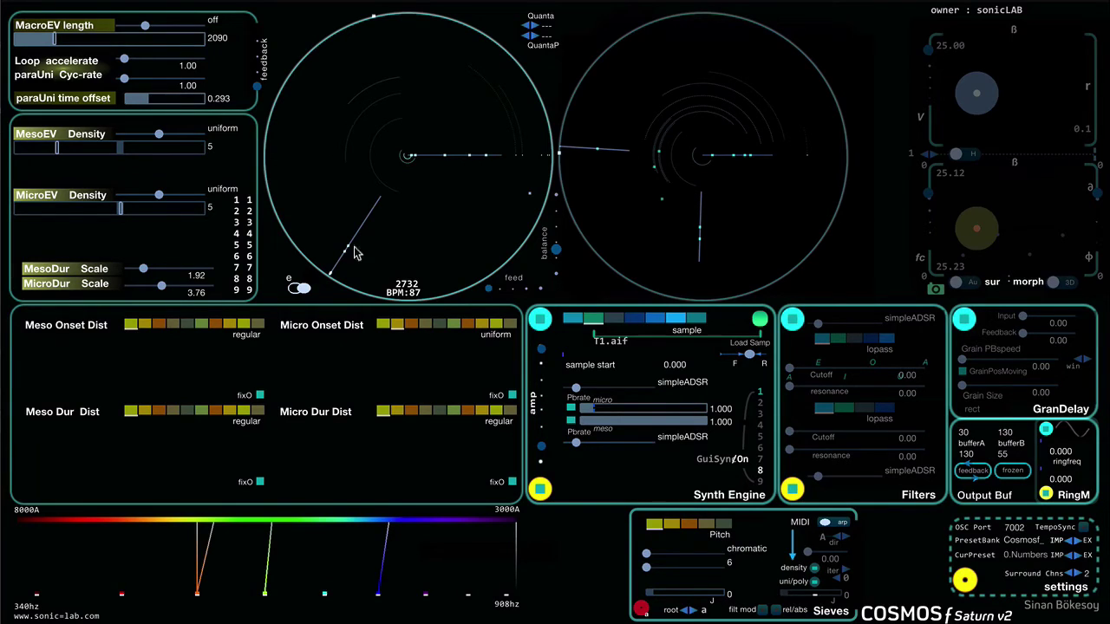
# Step: Turn off the second event circle and set the micro Pbrate to 1.712
pyautogui.click(300, 288)
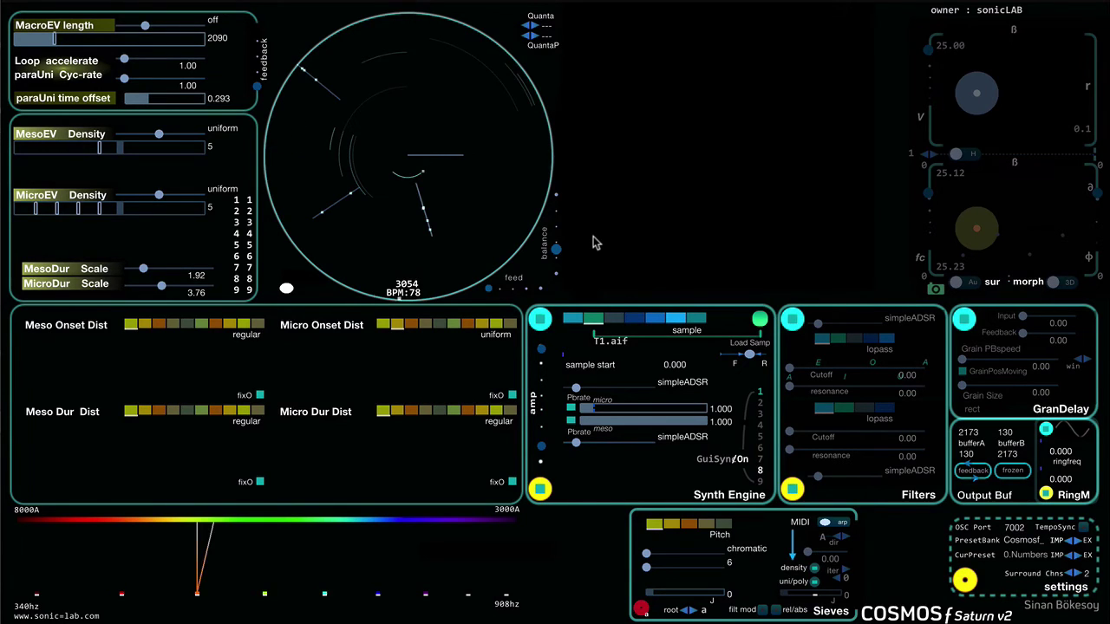
pyautogui.click(593, 416)
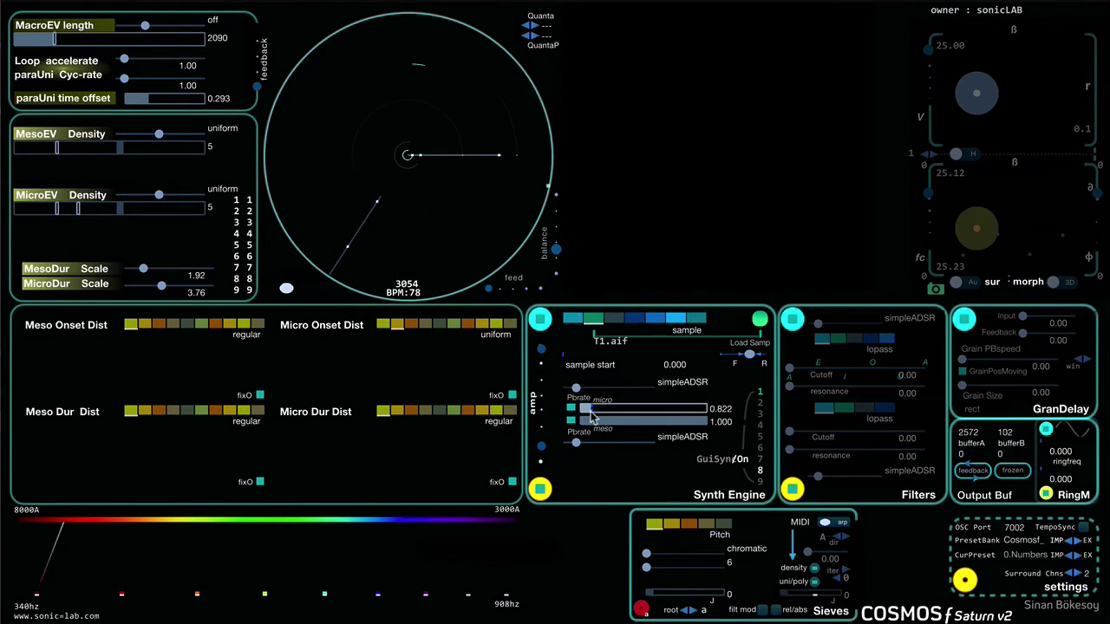
pyautogui.moveTo(589, 416)
pyautogui.mouseDown()
pyautogui.moveTo(652, 418)
pyautogui.moveTo(605, 418)
pyautogui.mouseUp()
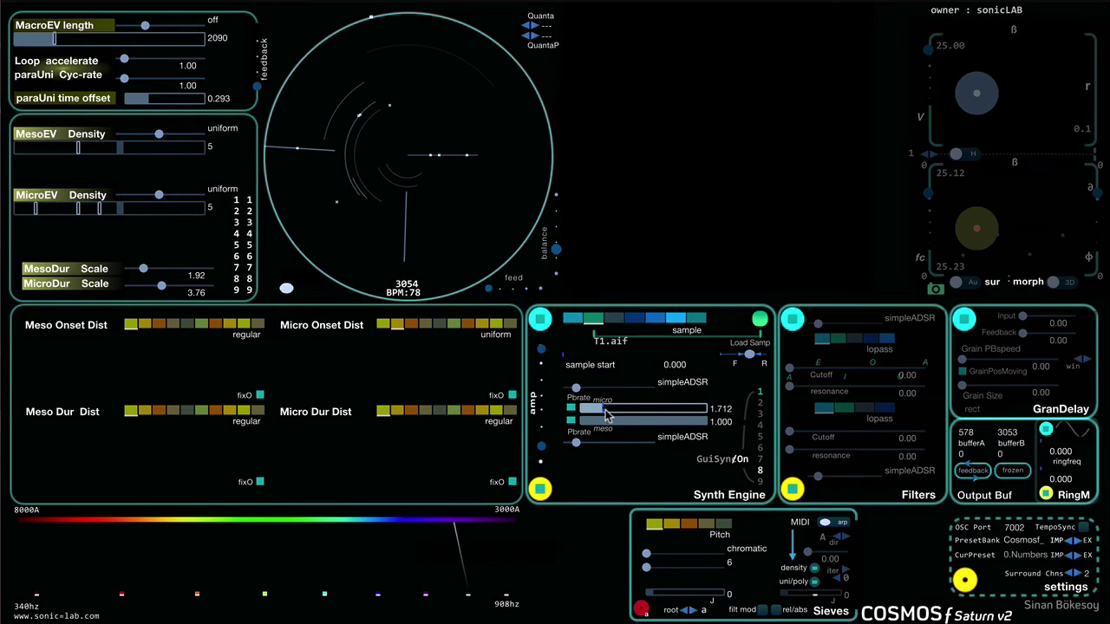
# Step: Switch the synth source to additive with the sine waveform and set the first partial's amplitude to 50
pyautogui.click(741, 463)
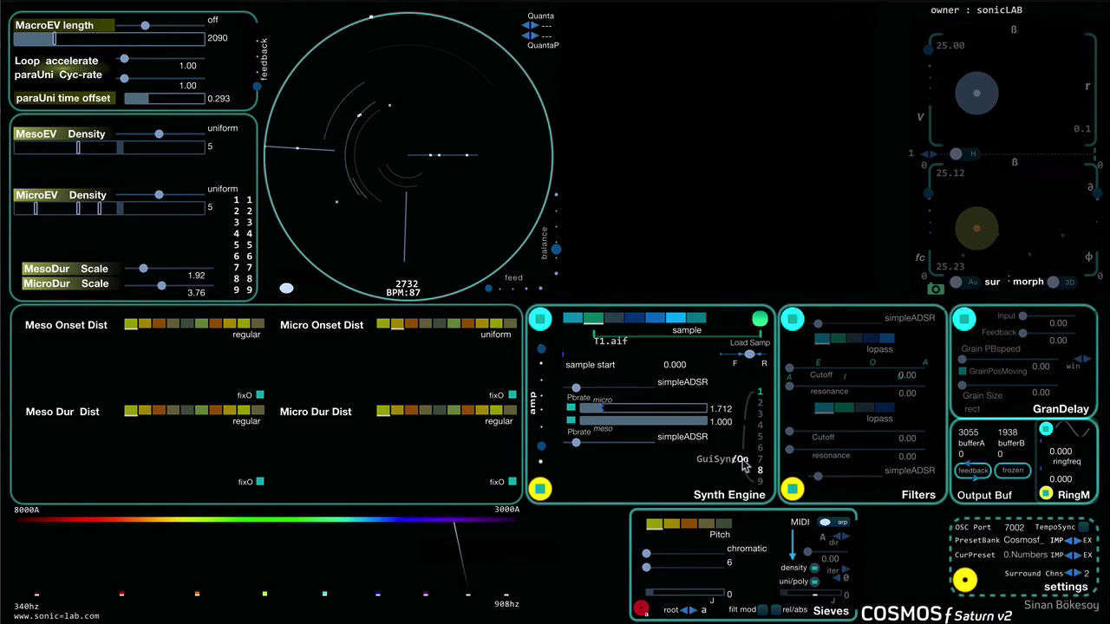
pyautogui.click(615, 320)
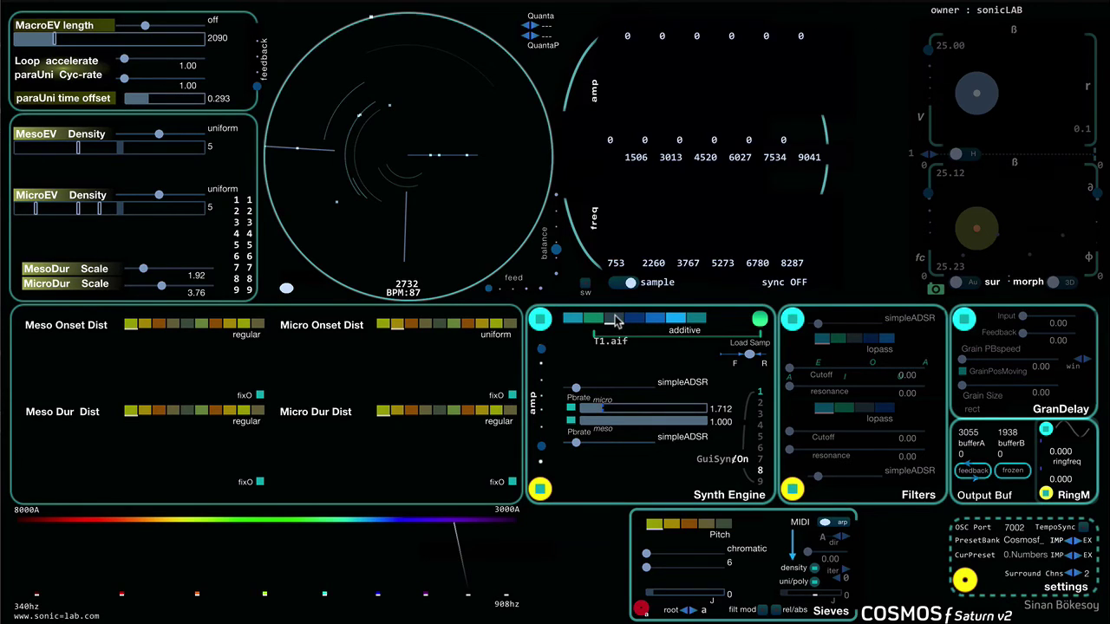
pyautogui.click(621, 284)
pyautogui.moveTo(612, 106); pyautogui.dragTo(613, 96)
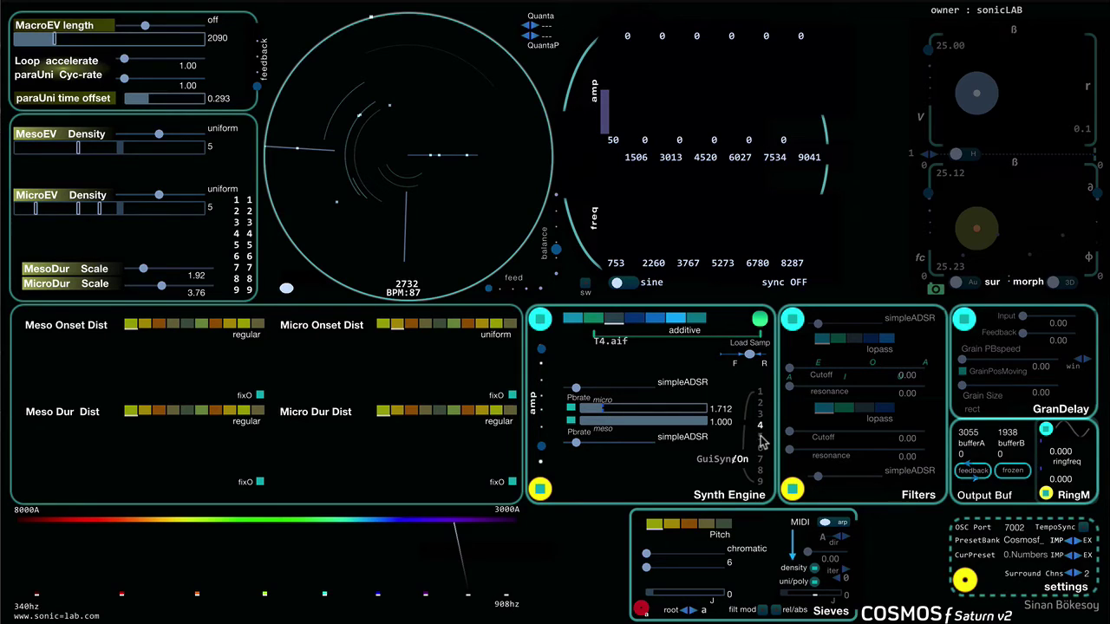
# Step: Select synth slot 5 and lower the micro Pbrate to 0.959 with GuiSync on
pyautogui.click(761, 438)
pyautogui.moveTo(632, 409); pyautogui.dragTo(603, 414)
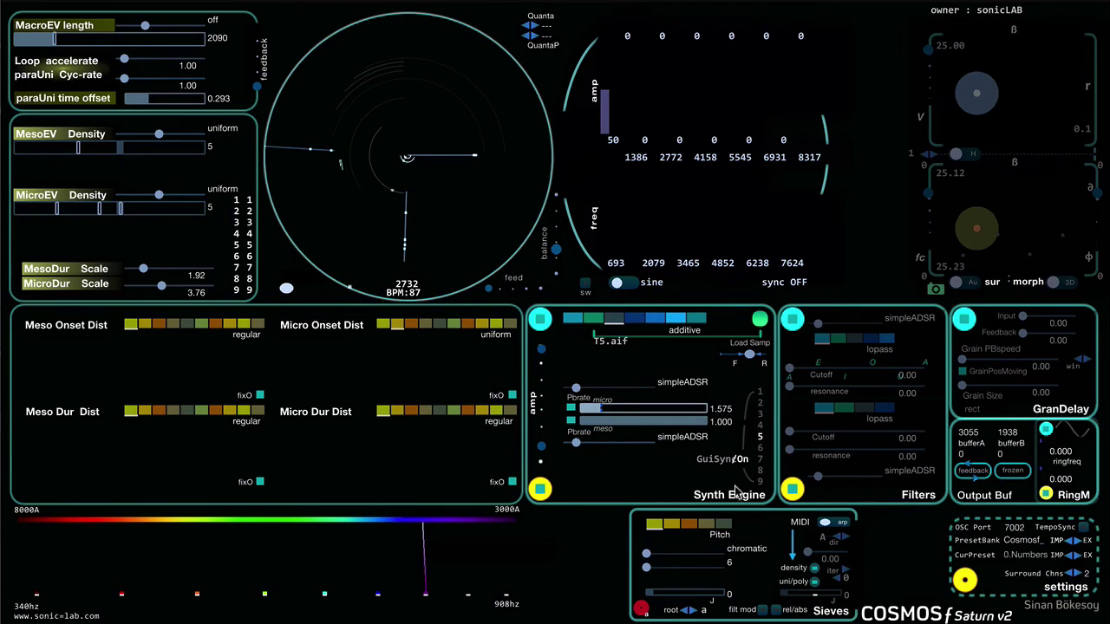
pyautogui.moveTo(634, 416); pyautogui.dragTo(592, 414)
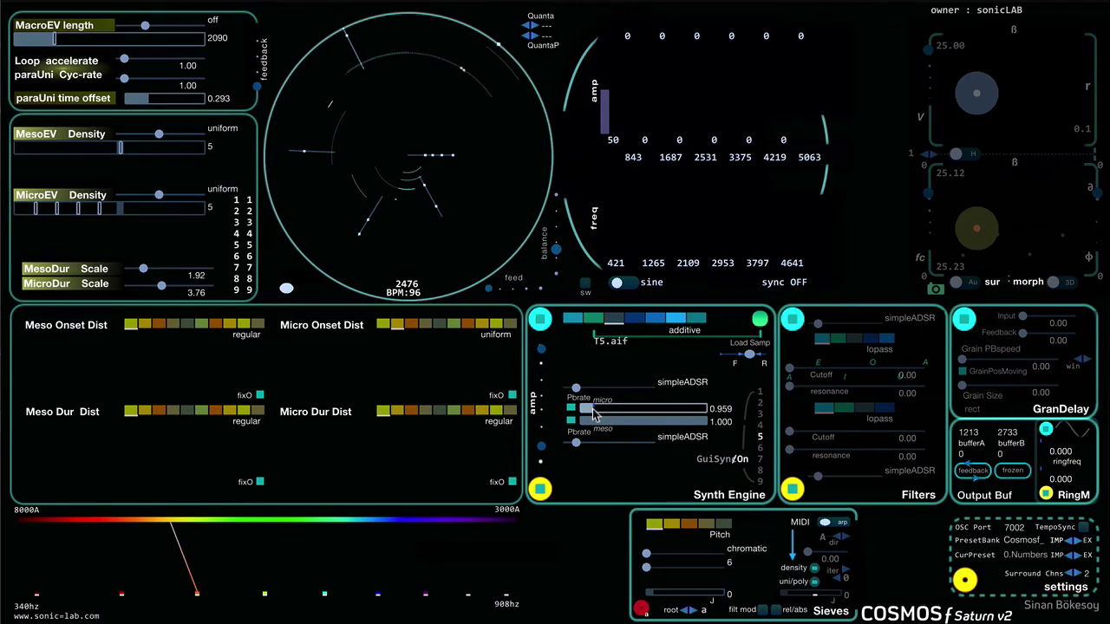
# Step: Turn off GuiSync and set separate micro Pbrates: 1.507 for slot 2, 1.438 for slot 3, 1.781 for slot 4 and 2.329 for slot 5
pyautogui.click(760, 402)
pyautogui.click(743, 461)
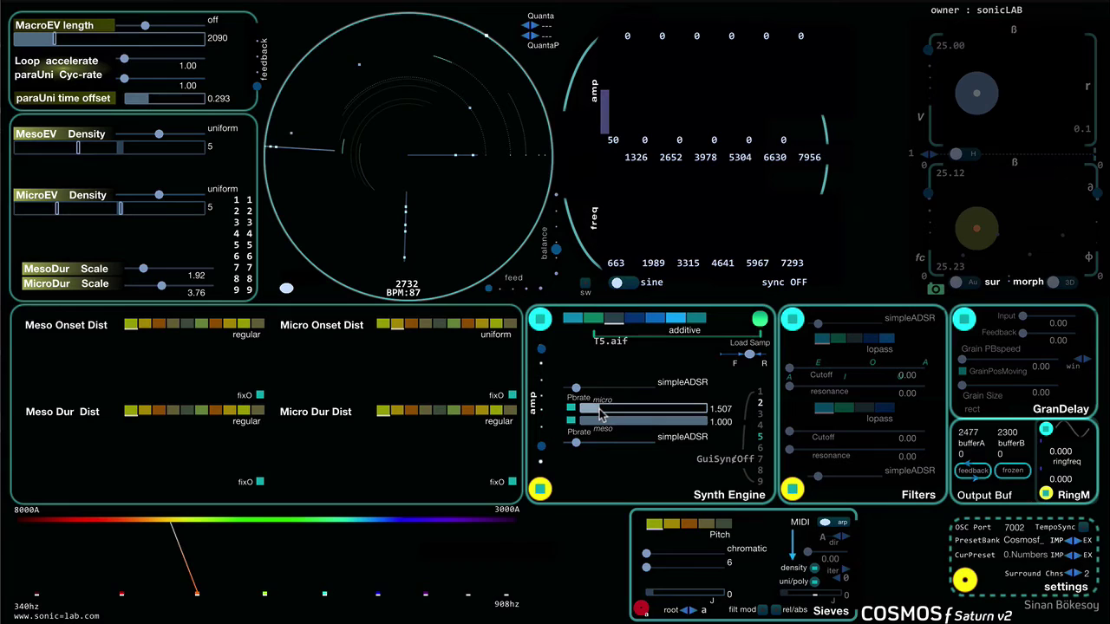
pyautogui.click(760, 415)
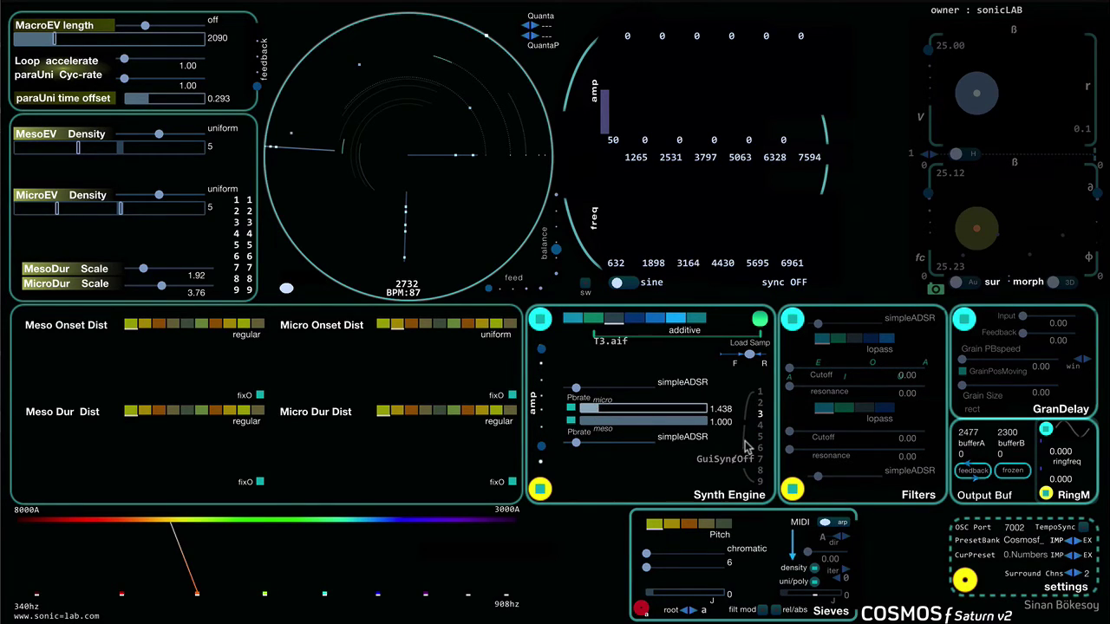
pyautogui.click(761, 427)
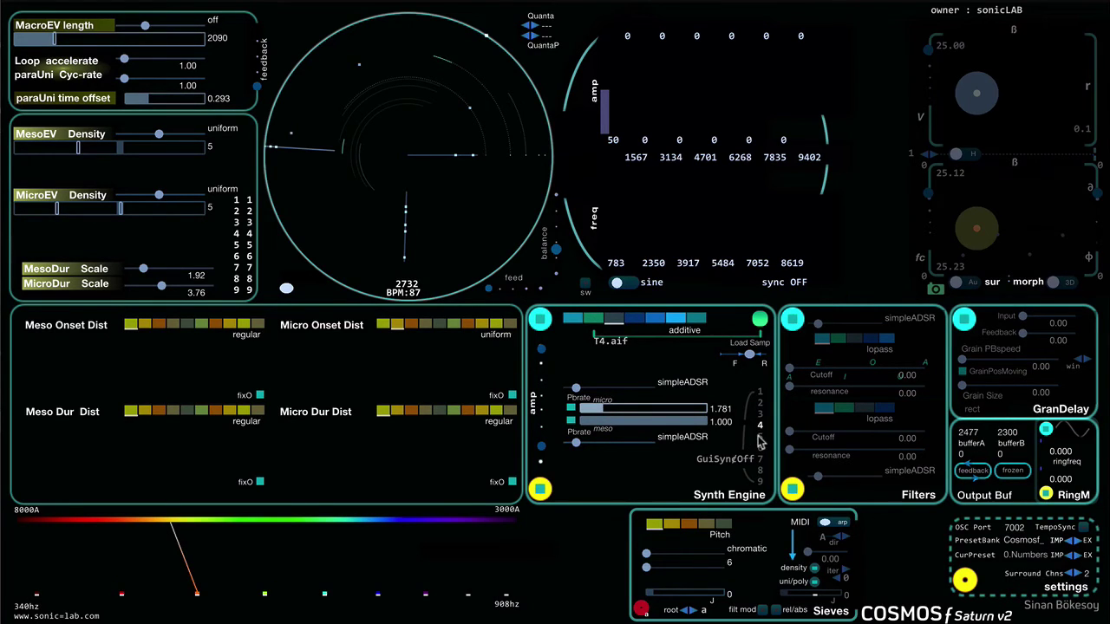
pyautogui.click(760, 446)
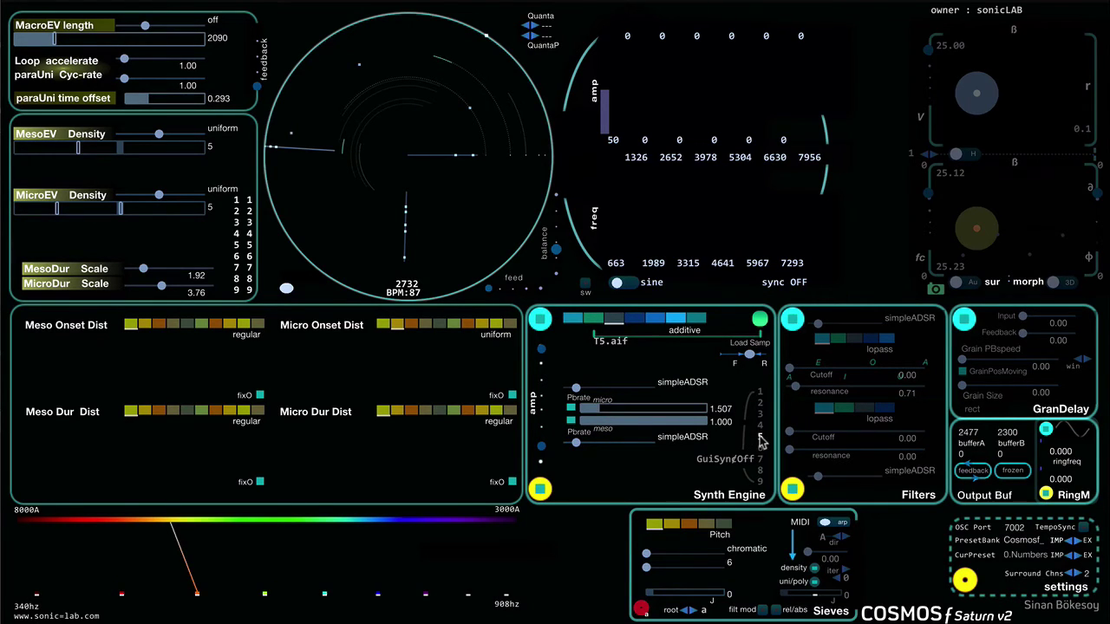
pyautogui.click(611, 413)
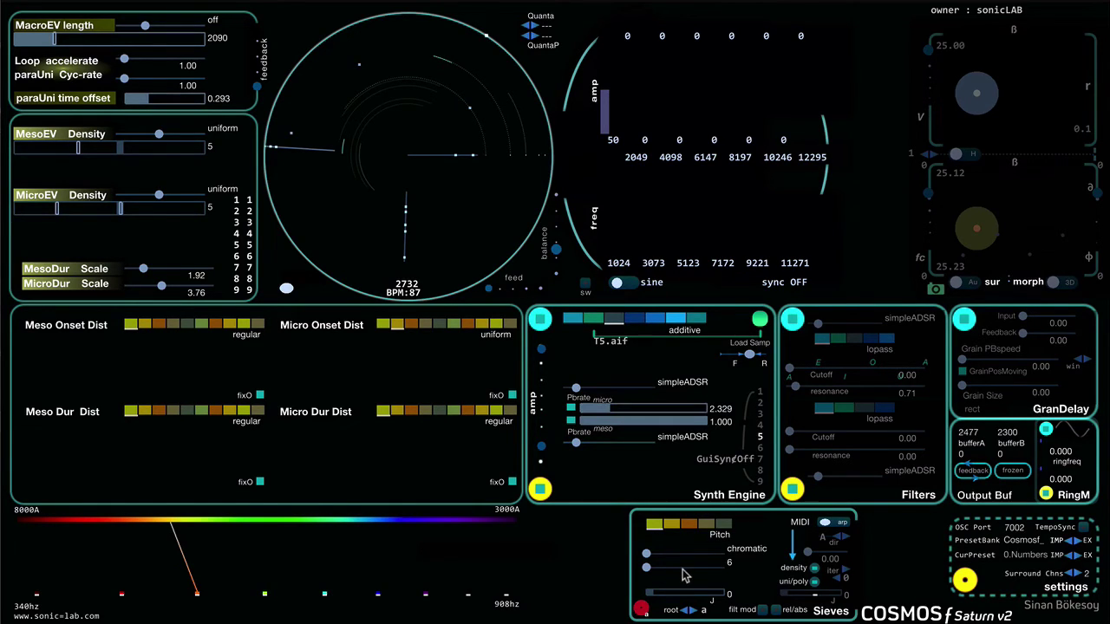
# Step: Set the chromatic Pitch sieve to inf and the MesoDur Scale to 3.06
pyautogui.moveTo(652, 569); pyautogui.dragTo(713, 570)
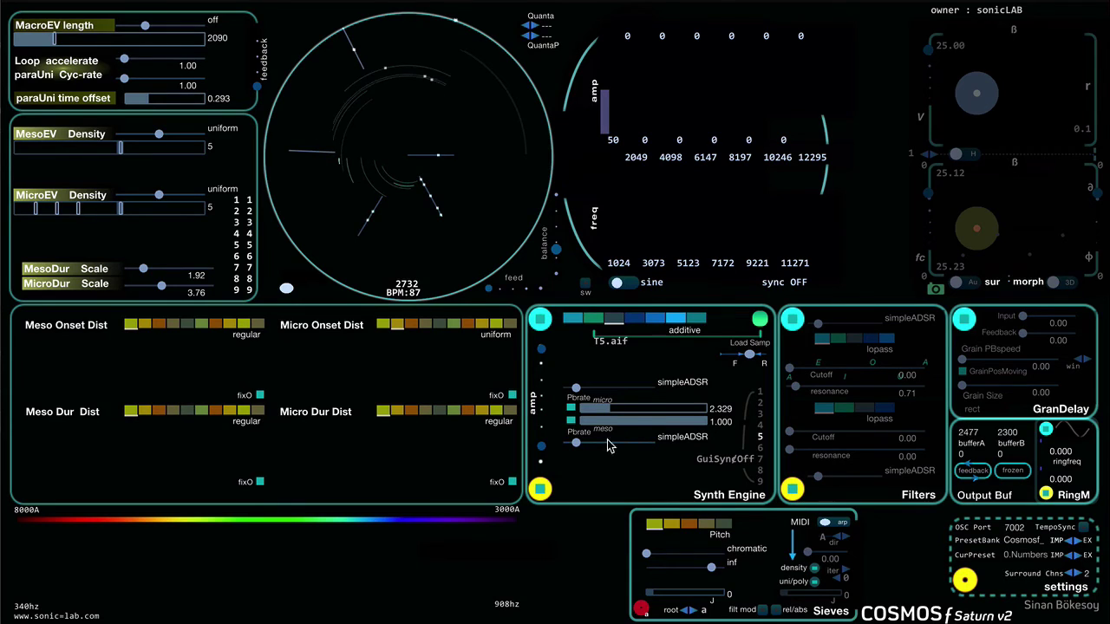
pyautogui.moveTo(143, 268); pyautogui.dragTo(154, 268)
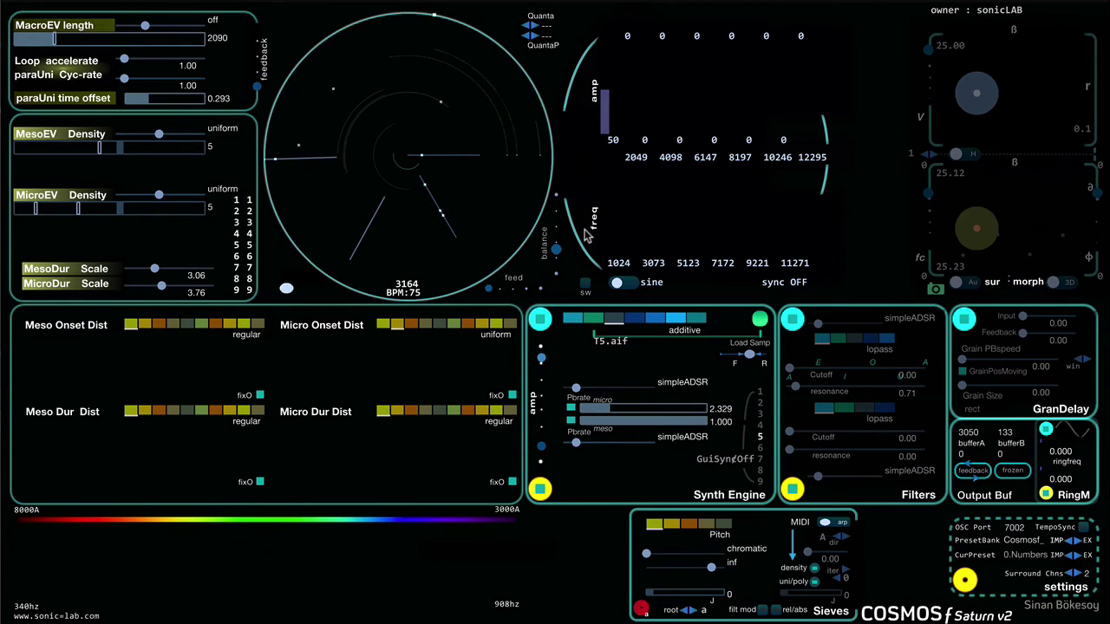
# Step: Set slot 2's sixth partial amplitude to 17; in slot 3 set the seventh's amplitude to 9 and retune partials six and seven to 5316 and 2923
pyautogui.click(760, 393)
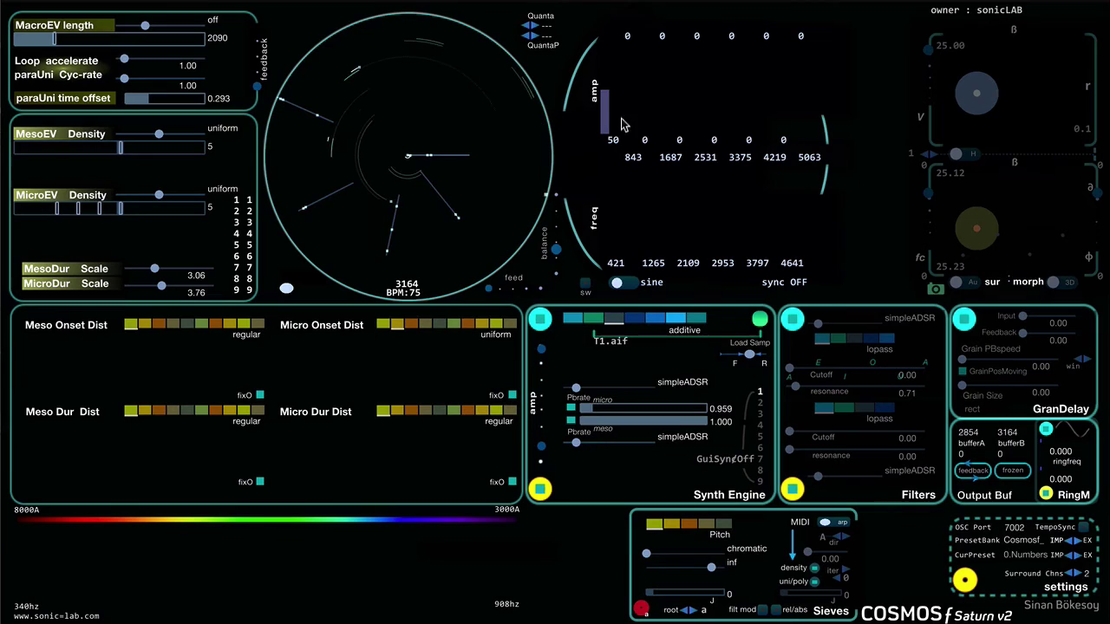
pyautogui.click(761, 403)
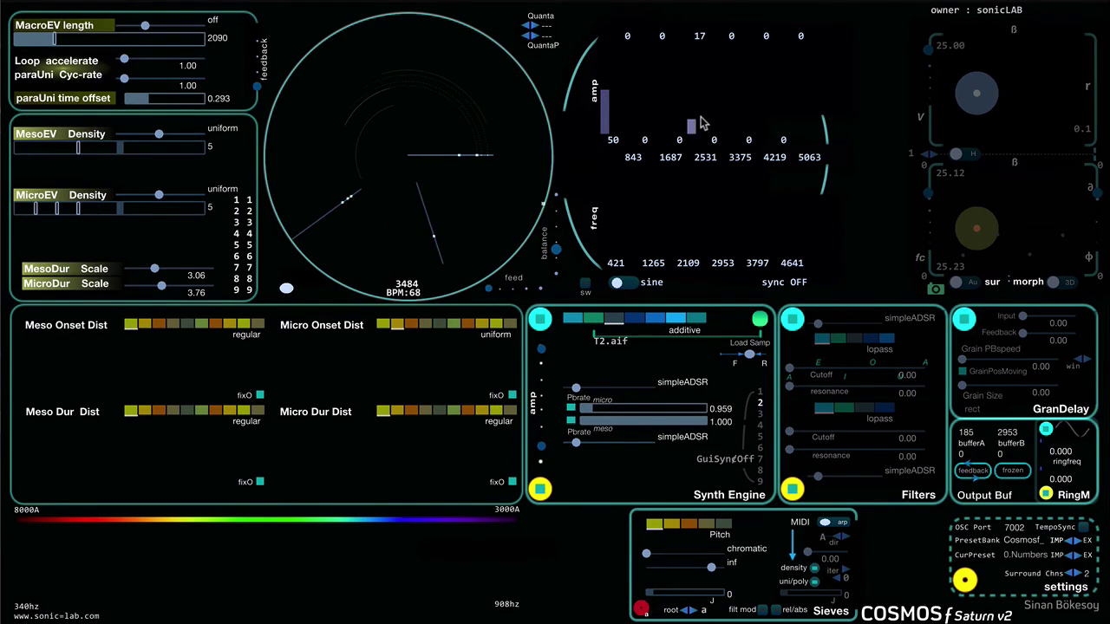
pyautogui.click(760, 414)
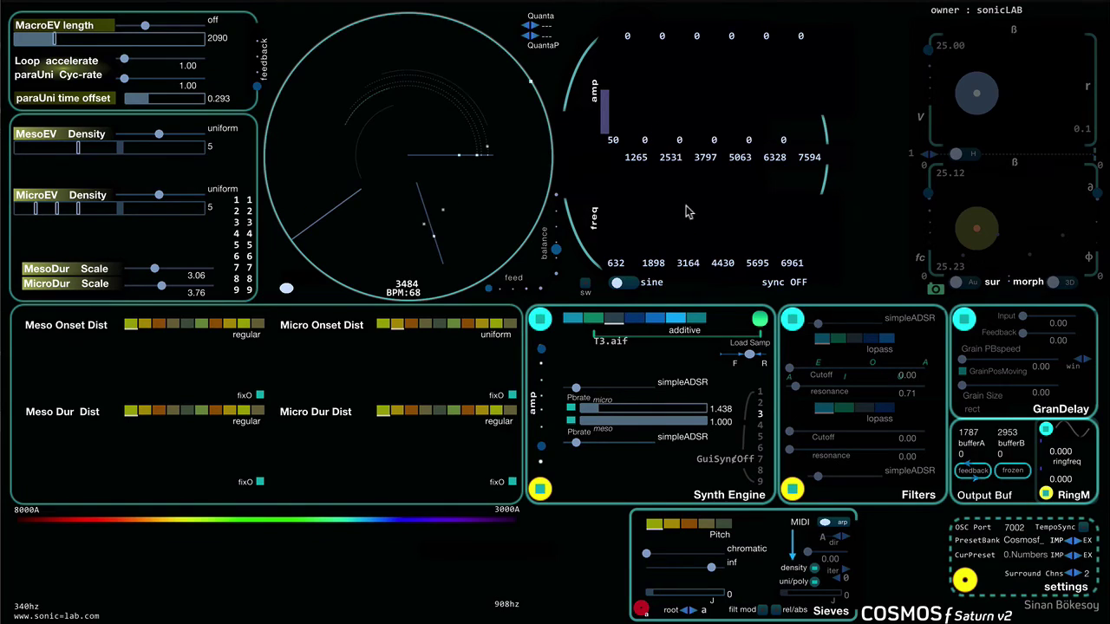
pyautogui.click(714, 146)
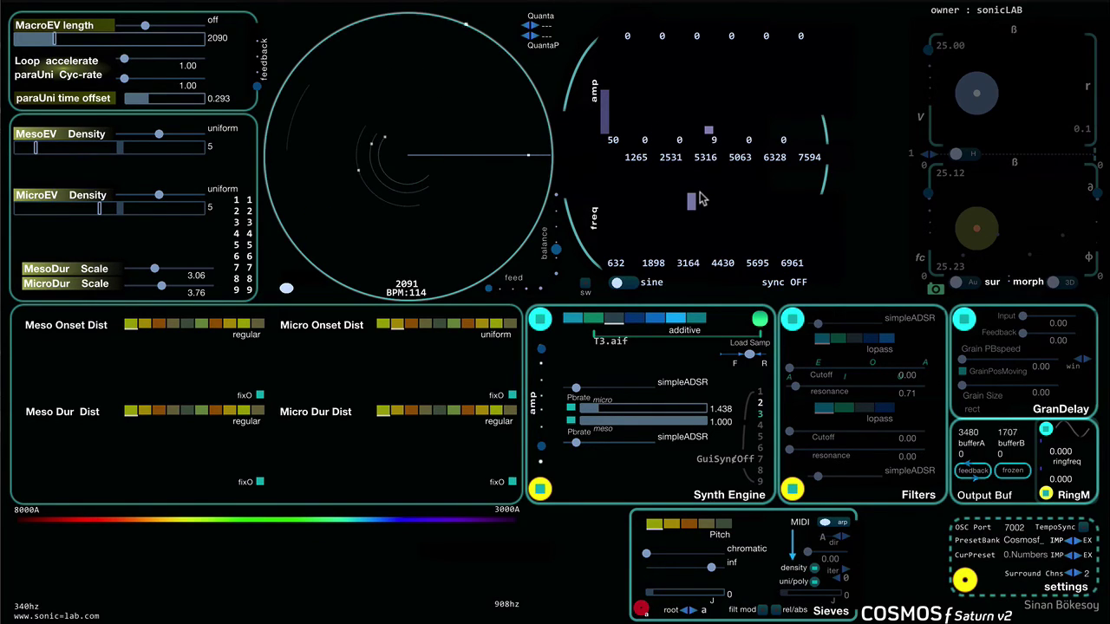
pyautogui.moveTo(707, 192); pyautogui.dragTo(711, 228)
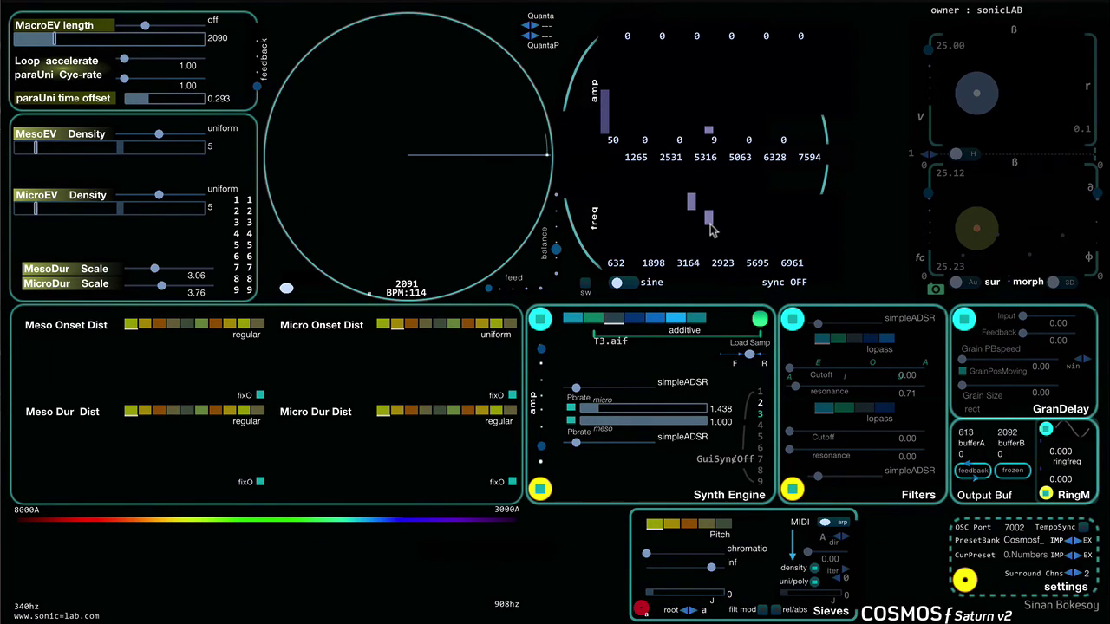
# Step: In slot 4, raise the second and third partials' amplitudes to 15 and retune them to 936 and 1139
pyautogui.click(760, 425)
pyautogui.click(642, 127)
pyautogui.click(623, 127)
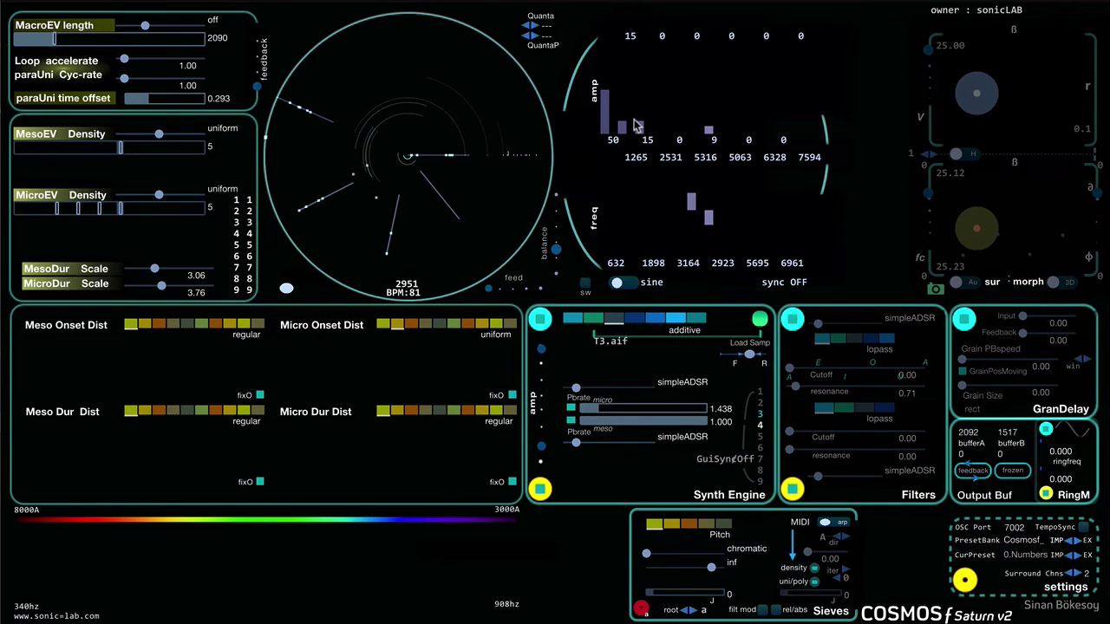
pyautogui.click(639, 217)
pyautogui.moveTo(639, 219); pyautogui.dragTo(653, 233)
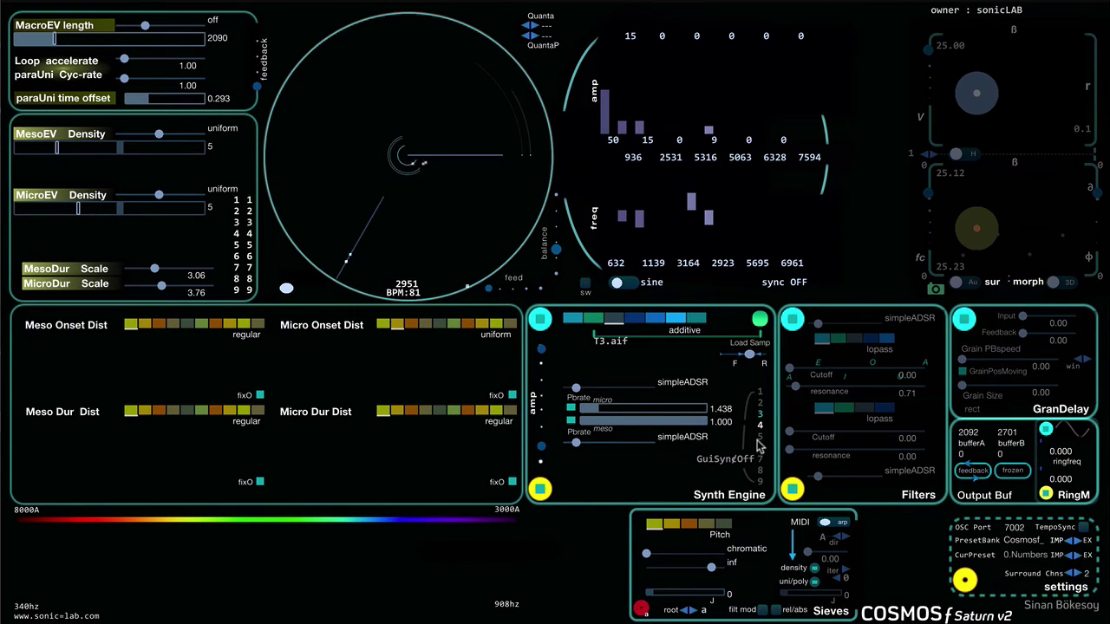
# Step: In slot 5, set partials two to five to amplitude 17 and retune the first five to 1250, 1885, 1844, 3442 and 4303
pyautogui.click(759, 437)
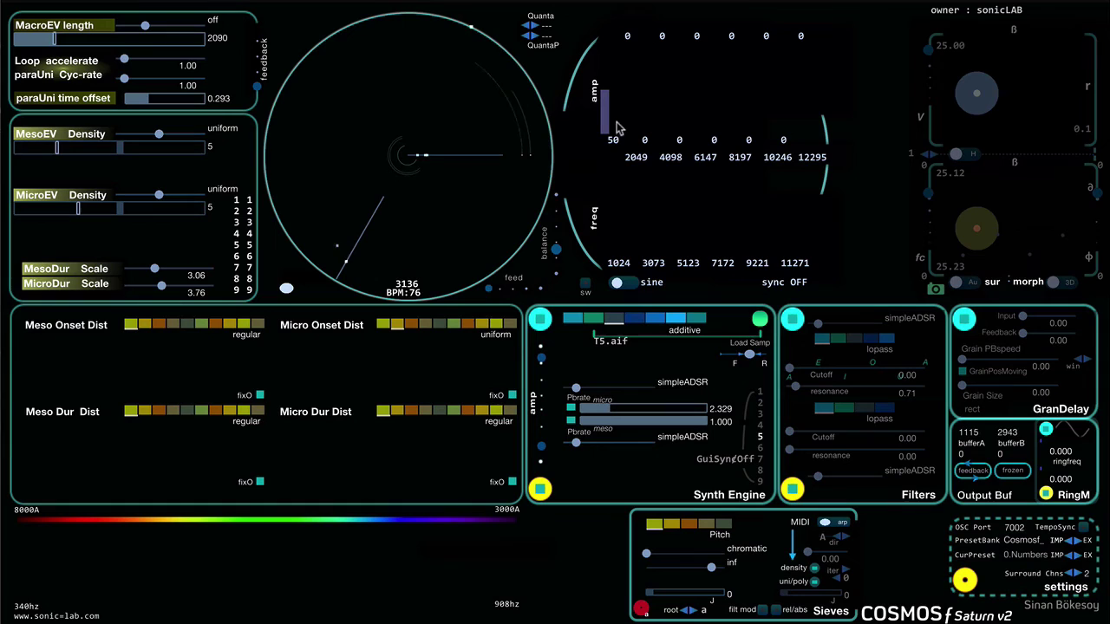
pyautogui.click(607, 205)
pyautogui.moveTo(636, 125); pyautogui.dragTo(681, 126)
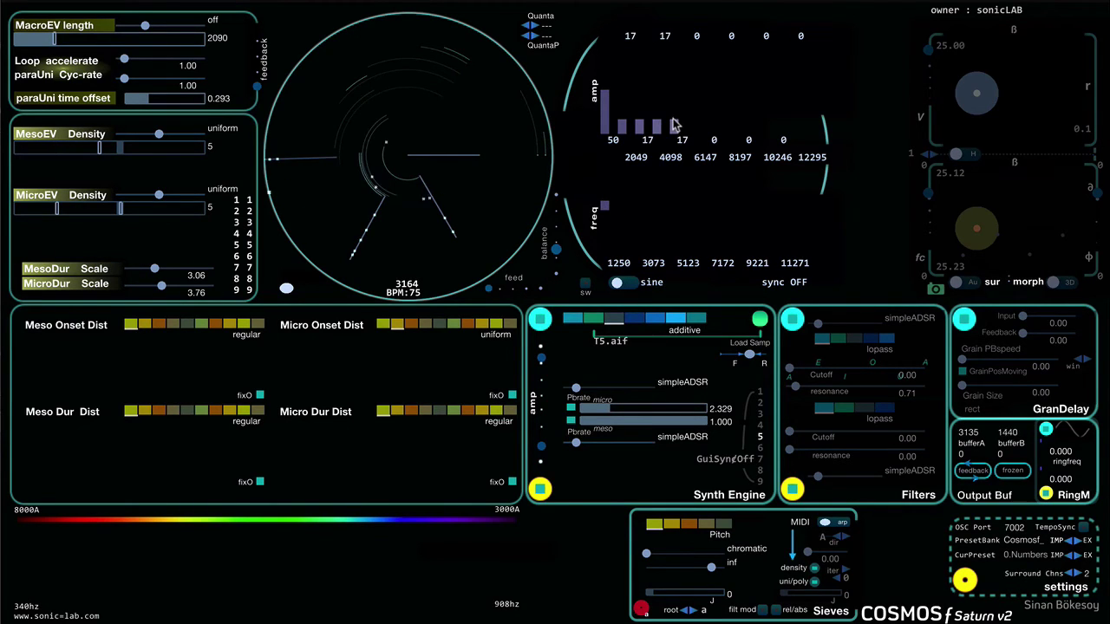
pyautogui.moveTo(677, 232)
pyautogui.mouseDown()
pyautogui.moveTo(624, 217)
pyautogui.moveTo(678, 222)
pyautogui.mouseUp()
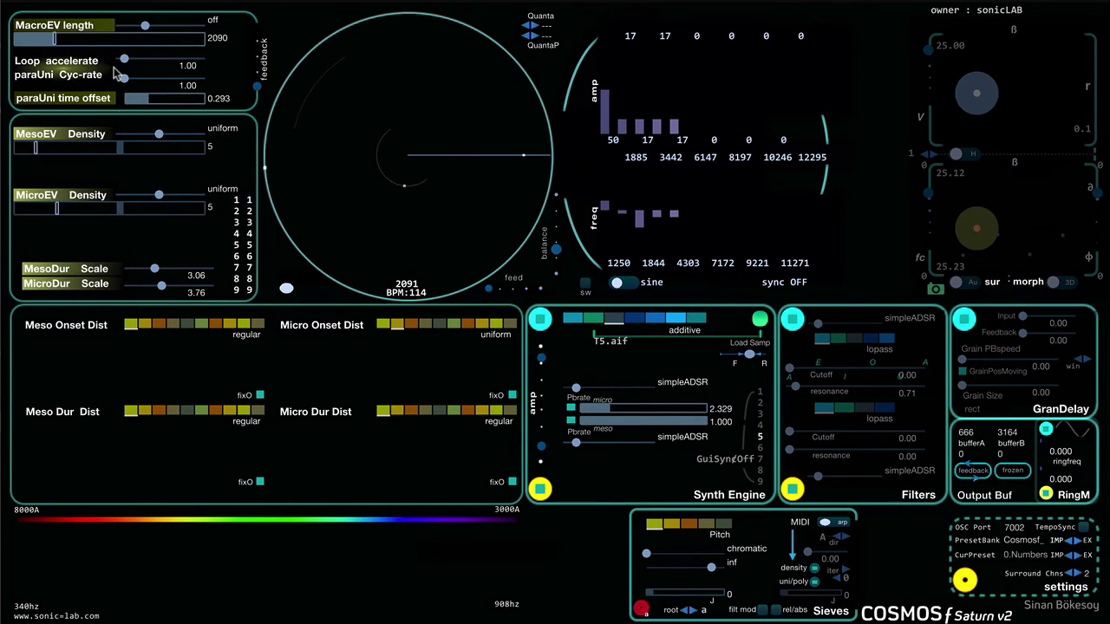
# Step: Switch off the MesoEV and MicroEV density modulation, set both duration scales to 1.00 and make the Micro Onset Dist regular
pyautogui.click(132, 137)
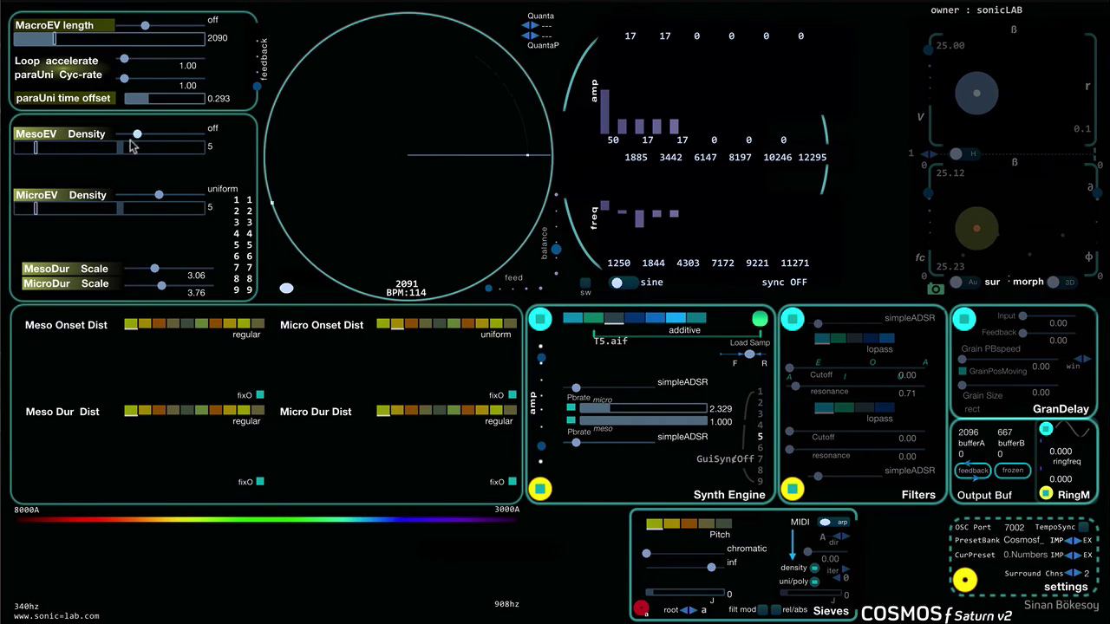
pyautogui.click(137, 195)
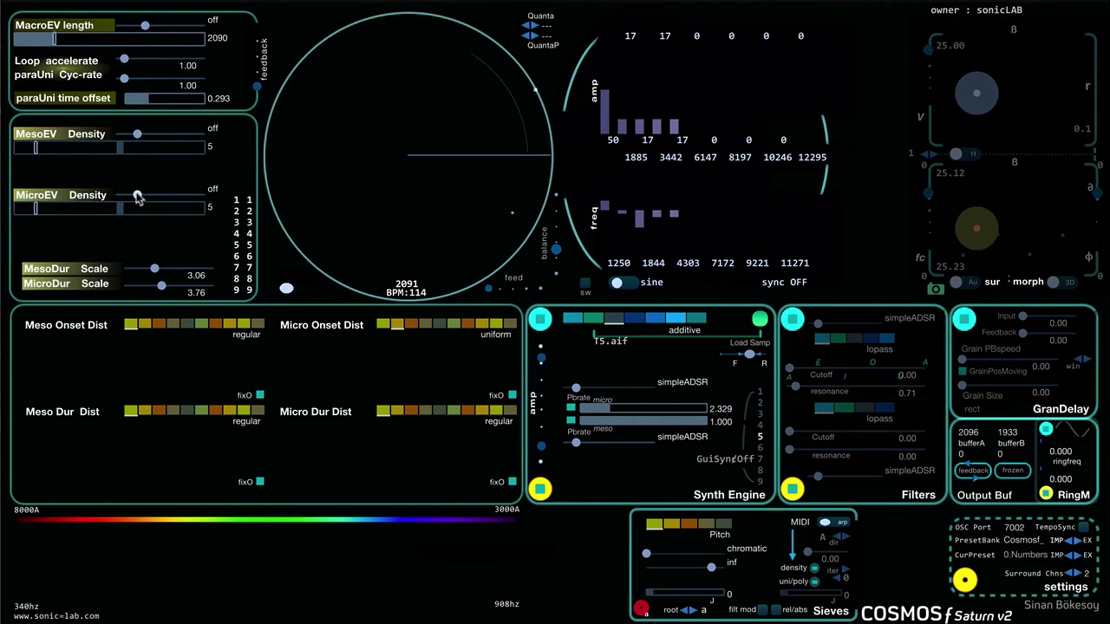
pyautogui.click(135, 269)
pyautogui.click(135, 286)
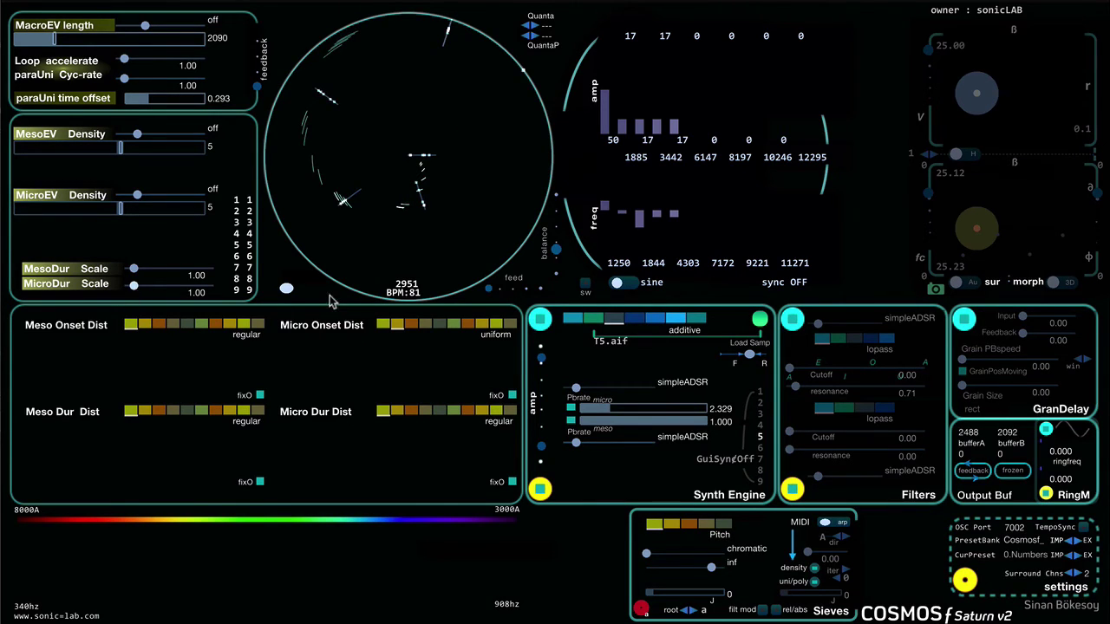
pyautogui.click(380, 325)
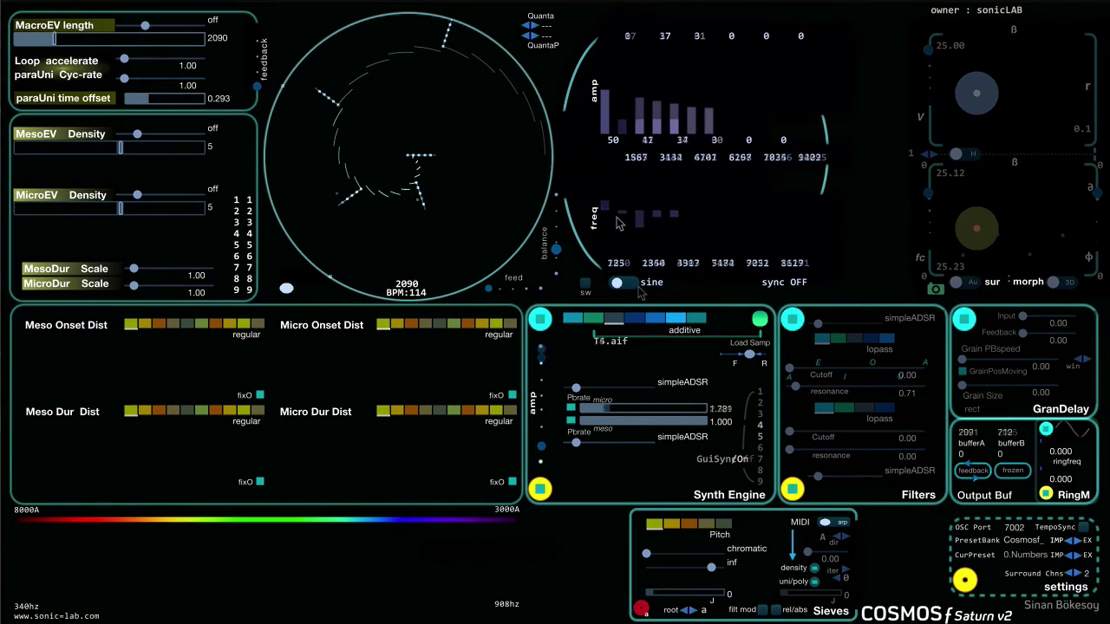
# Step: With GuiSync on, redraw slot 4's partial amplitudes and frequencies and switch the additive waveform to sample
pyautogui.moveTo(741, 126)
pyautogui.mouseDown()
pyautogui.moveTo(756, 127)
pyautogui.moveTo(646, 129)
pyautogui.moveTo(618, 141)
pyautogui.moveTo(620, 172)
pyautogui.mouseUp()
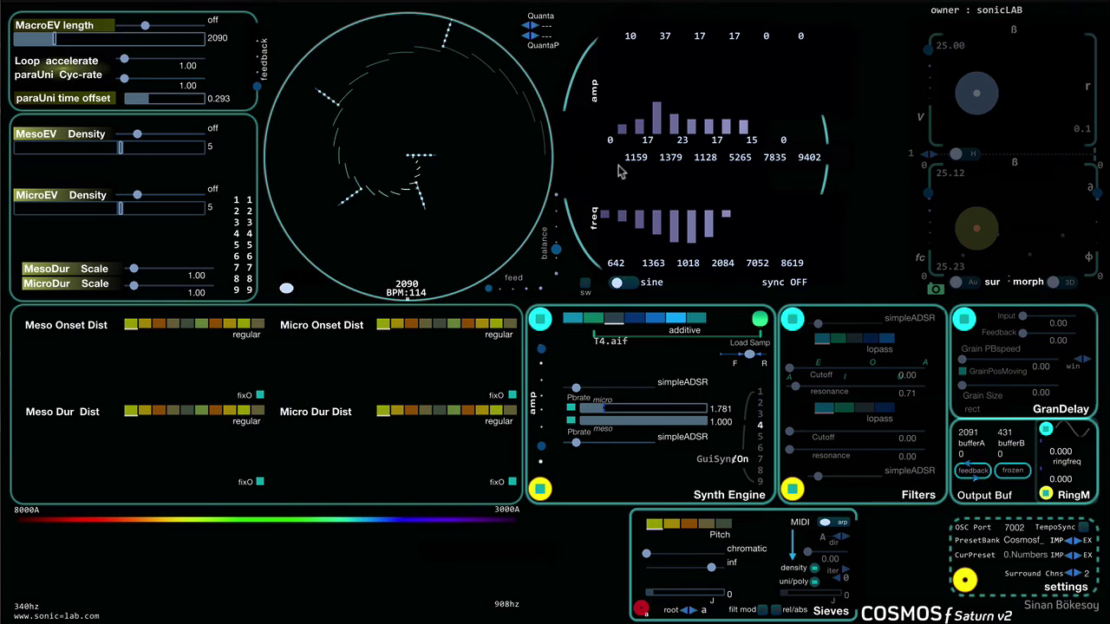
pyautogui.click(618, 286)
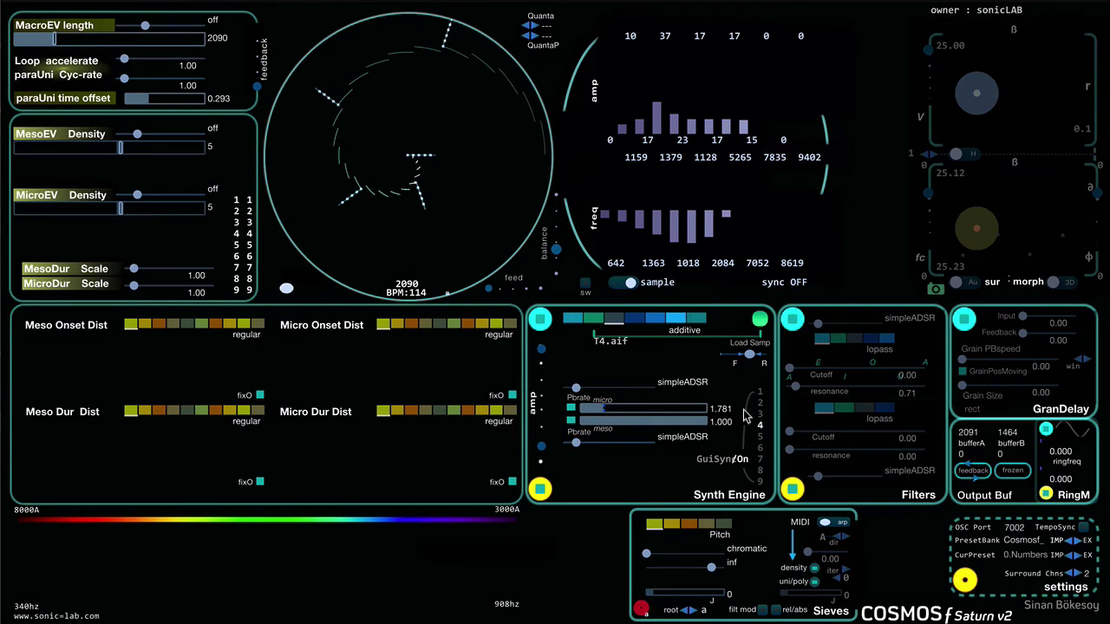
# Step: Load bell.wav into synth slot 1 and set the MesoDur Scale to 3.76 and the MicroDur Scale to 3.41
pyautogui.click(760, 392)
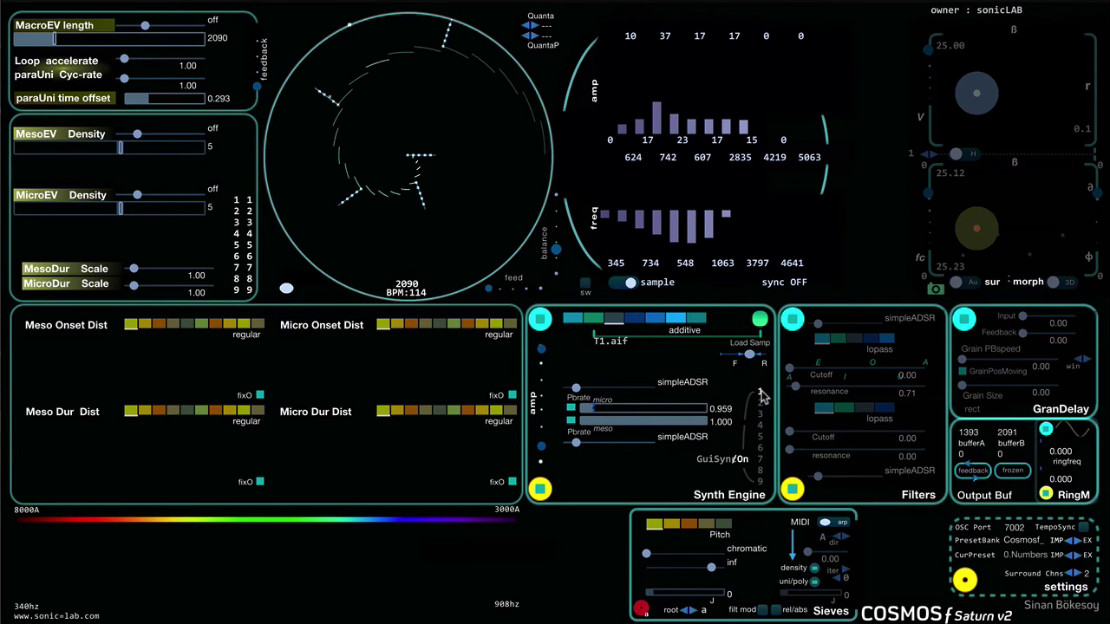
pyautogui.click(760, 323)
pyautogui.click(768, 54)
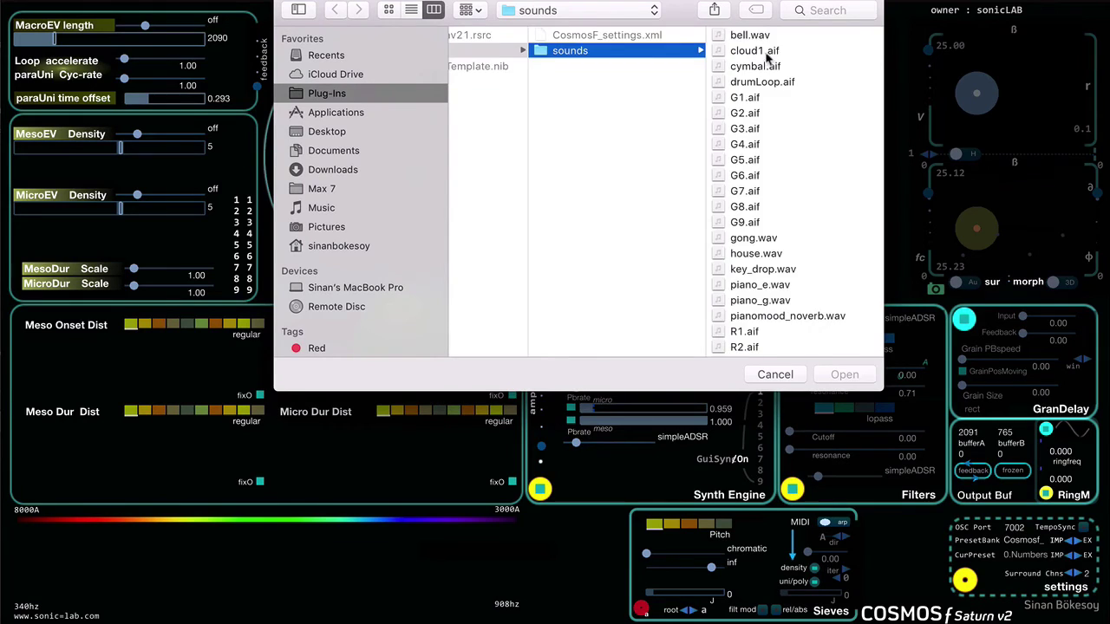
pyautogui.press('Right')
pyautogui.click(844, 375)
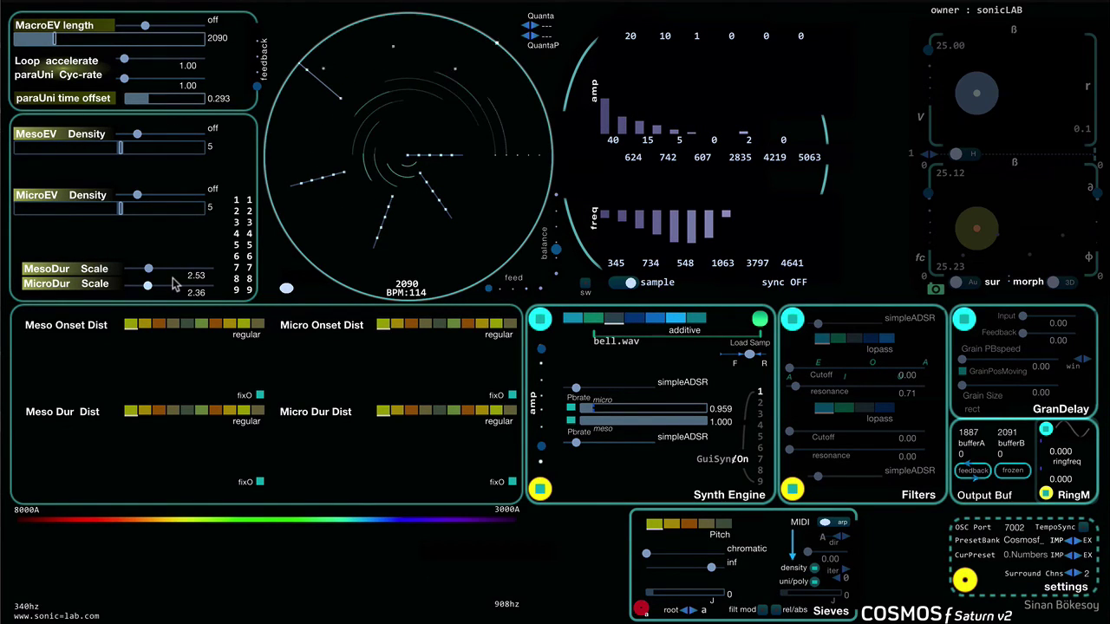
pyautogui.moveTo(174, 285); pyautogui.dragTo(159, 292)
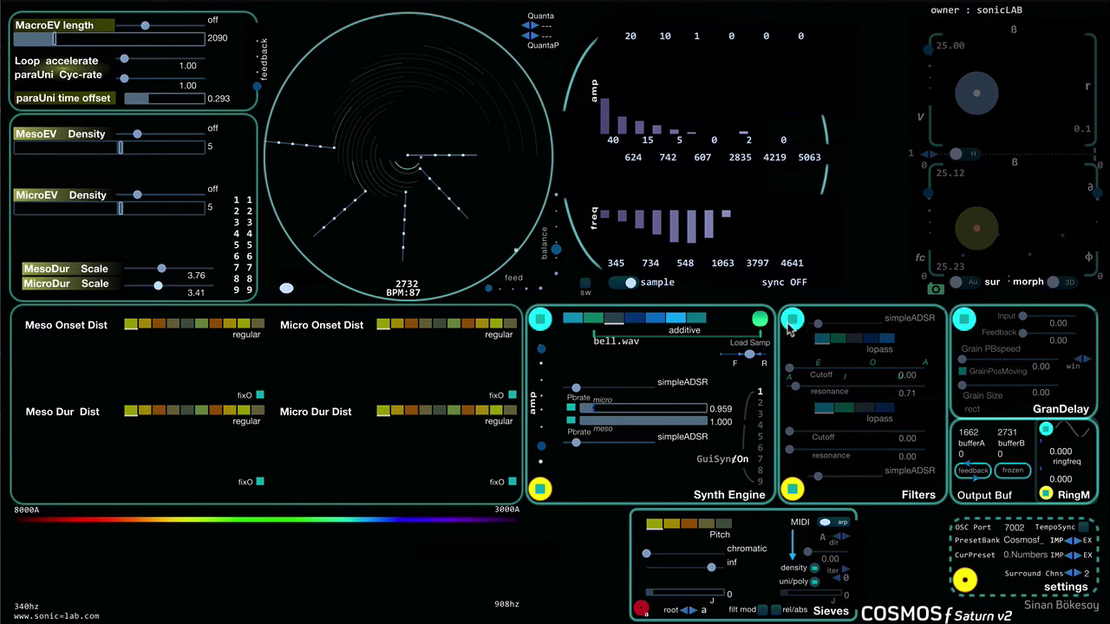
# Step: Turn off GuiSync, enable the first filter for slot 1 and raise its lopass cutoff
pyautogui.click(743, 464)
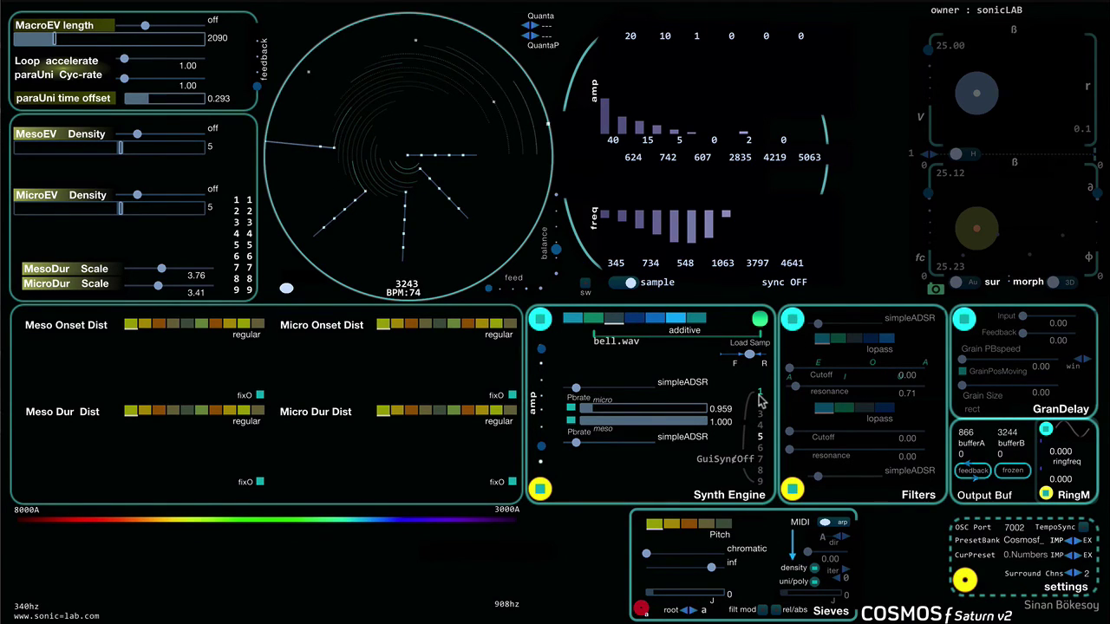
pyautogui.click(792, 320)
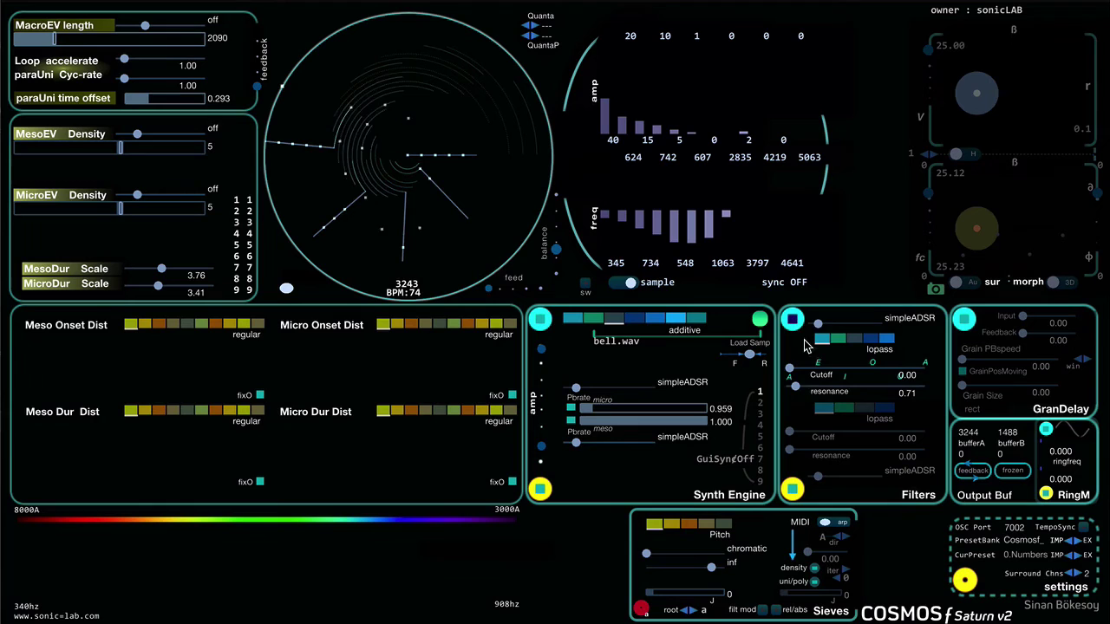
pyautogui.moveTo(801, 370); pyautogui.dragTo(808, 369)
# Step: Enable the first filter for slot 2 as a hipass with a cutoff of 8125.00 and a resonance of 1.81
pyautogui.click(759, 403)
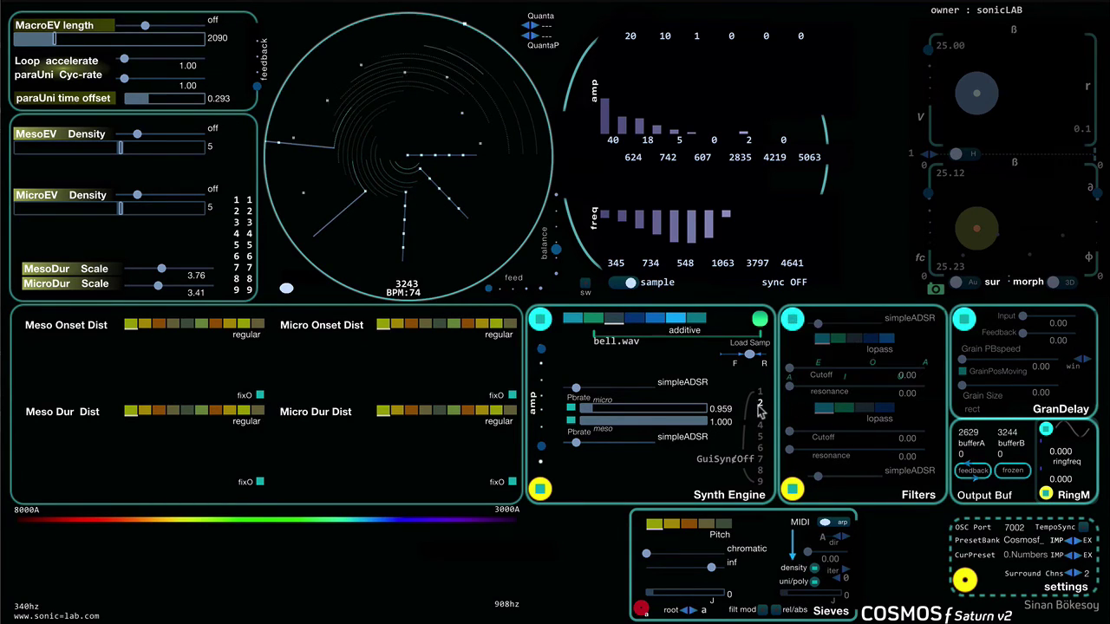
pyautogui.click(794, 321)
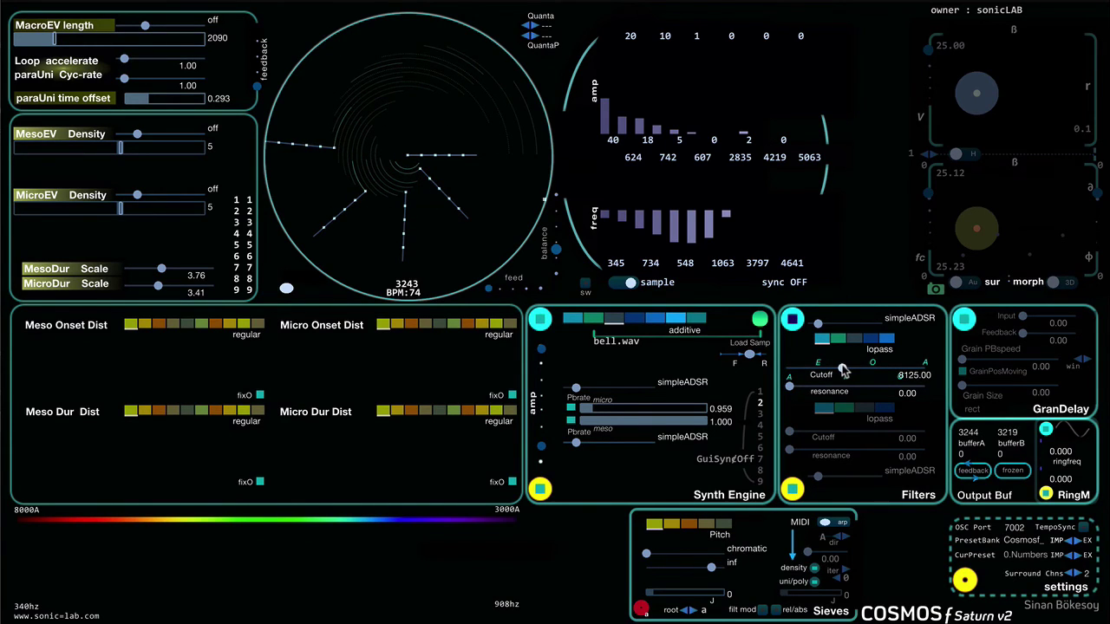
pyautogui.click(839, 343)
pyautogui.click(756, 415)
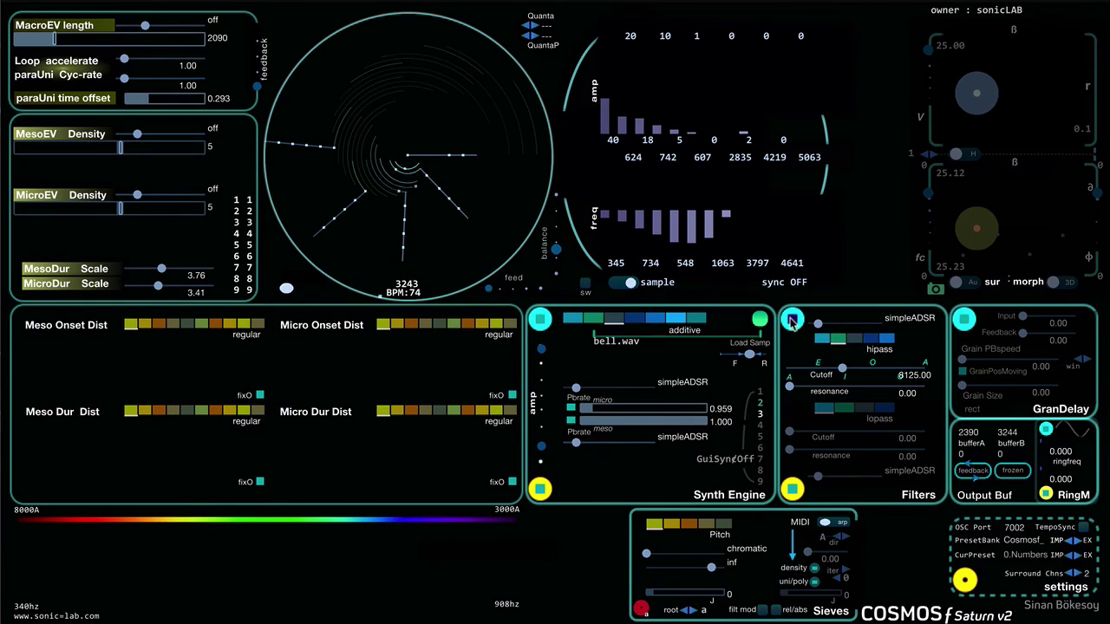
pyautogui.click(812, 392)
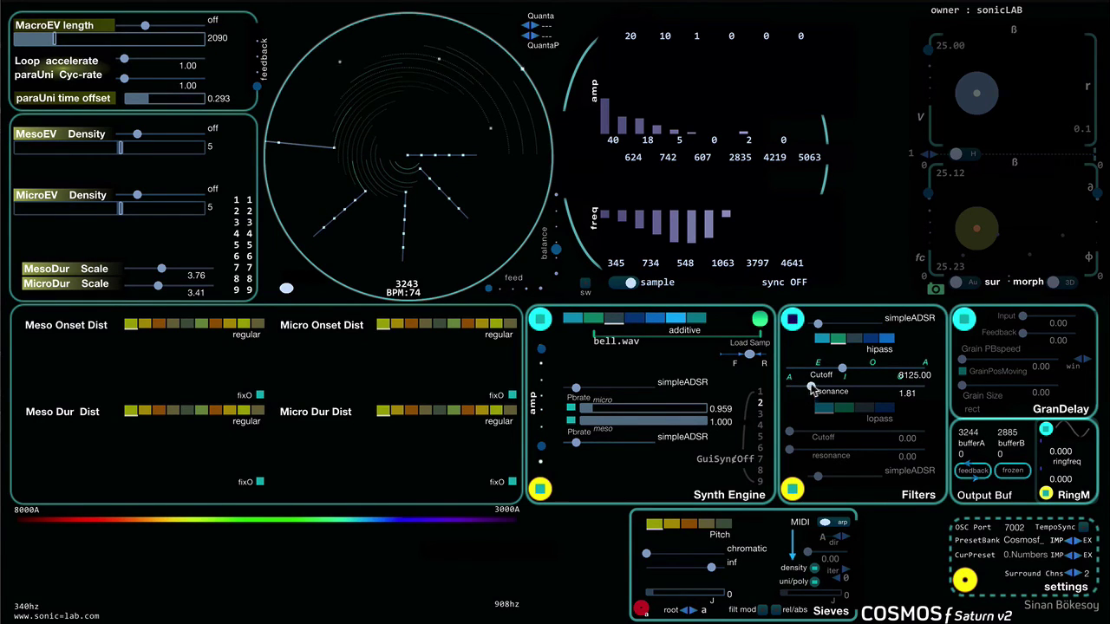
# Step: Set slot 4's first filter to lopass with a cutoff of 6875.00 and a resonance of 5.00, and turn GuiSync on
pyautogui.click(819, 369)
pyautogui.click(850, 338)
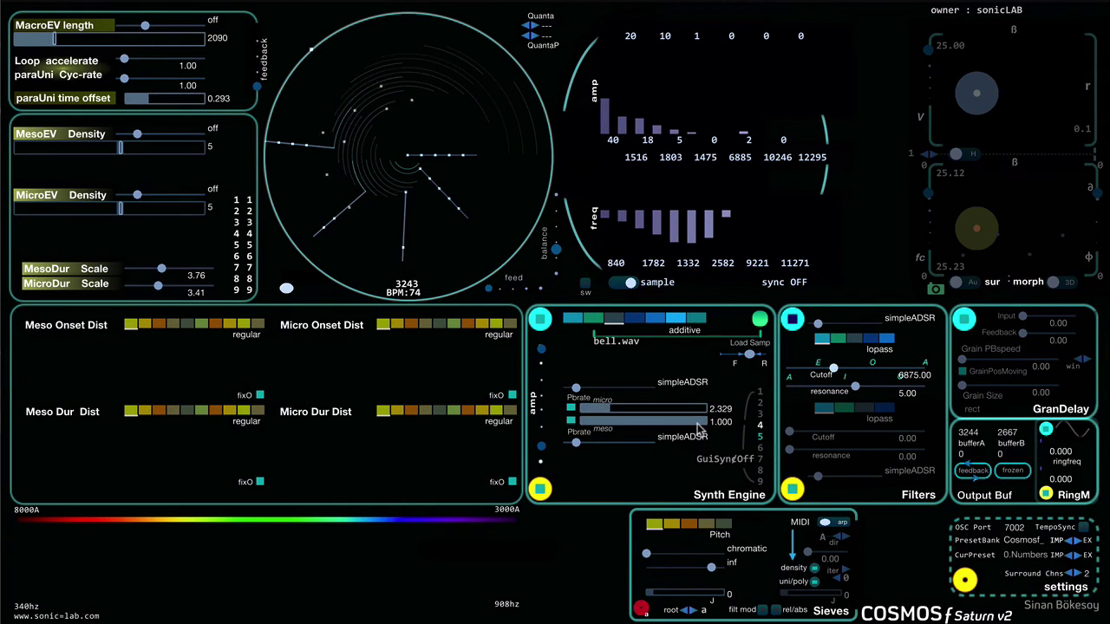
pyautogui.click(744, 459)
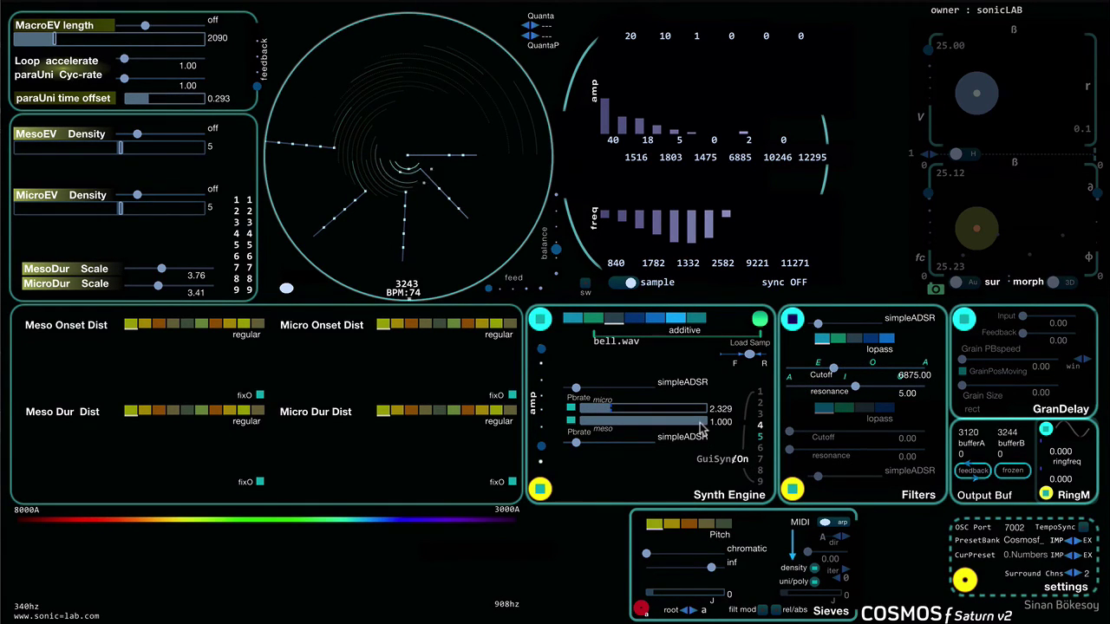
# Step: Try a meso playback rate of 0.719 and the sine additive waveform, then restore 1.000 and sample
pyautogui.moveTo(700, 425); pyautogui.dragTo(672, 434)
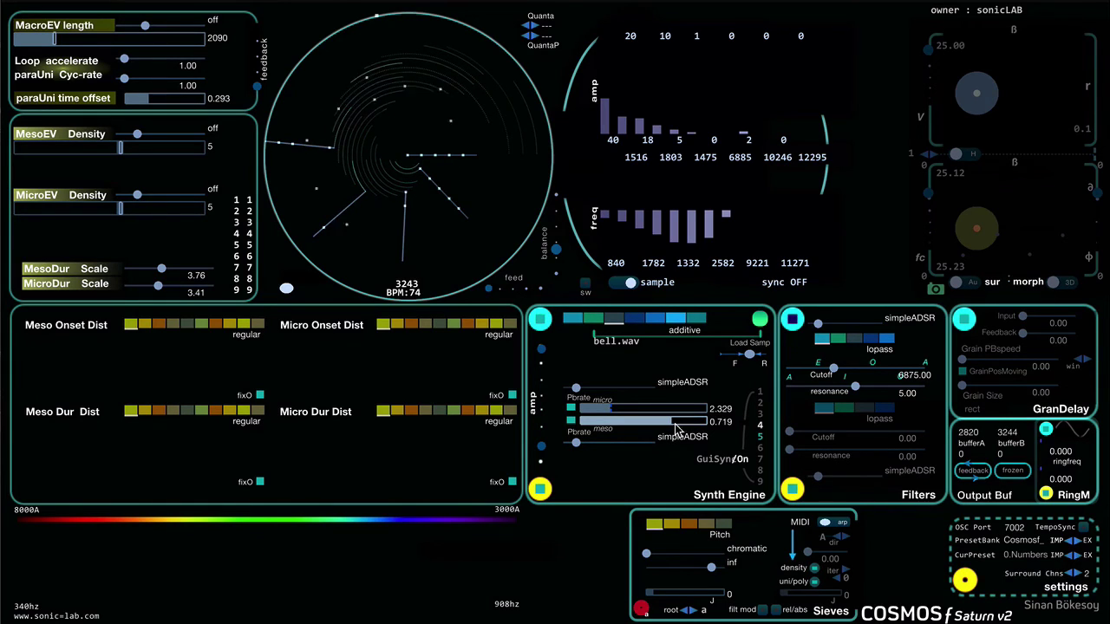
pyautogui.moveTo(699, 424); pyautogui.dragTo(720, 429)
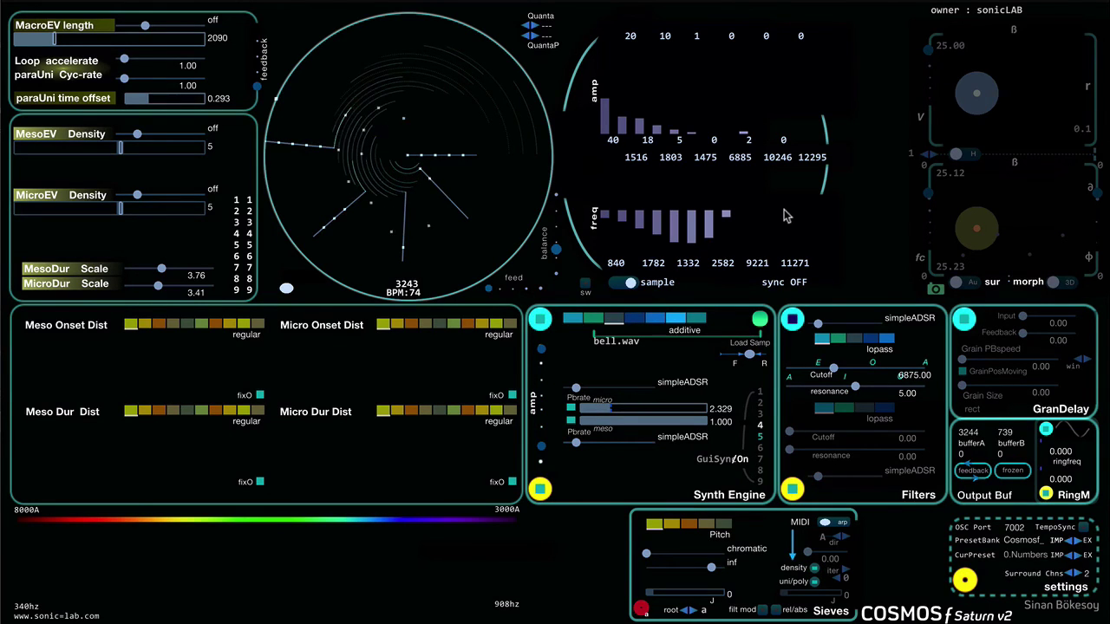
pyautogui.click(615, 285)
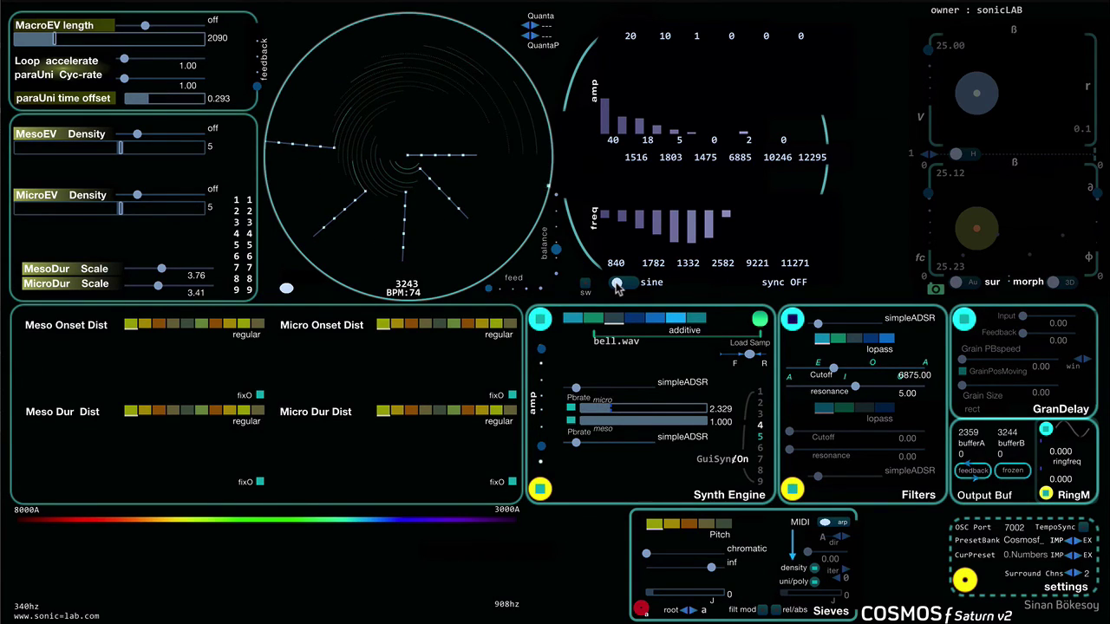
pyautogui.click(616, 285)
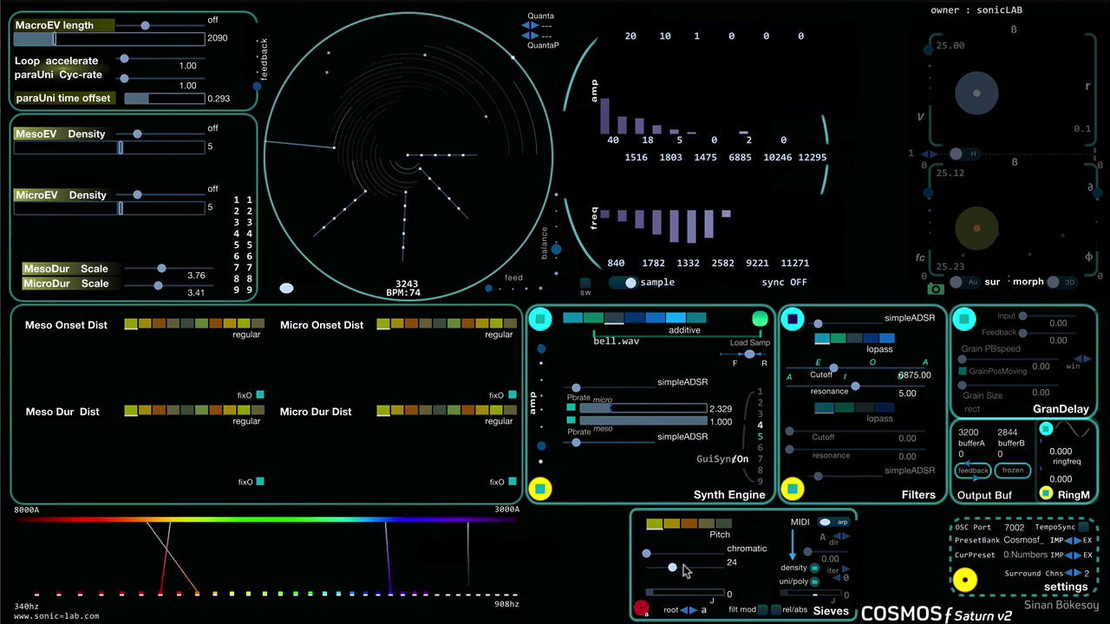
# Step: Set the chromatic pitch sieve to 6 notes and change the Load Samp direction to F
pyautogui.moveTo(681, 570); pyautogui.dragTo(656, 572)
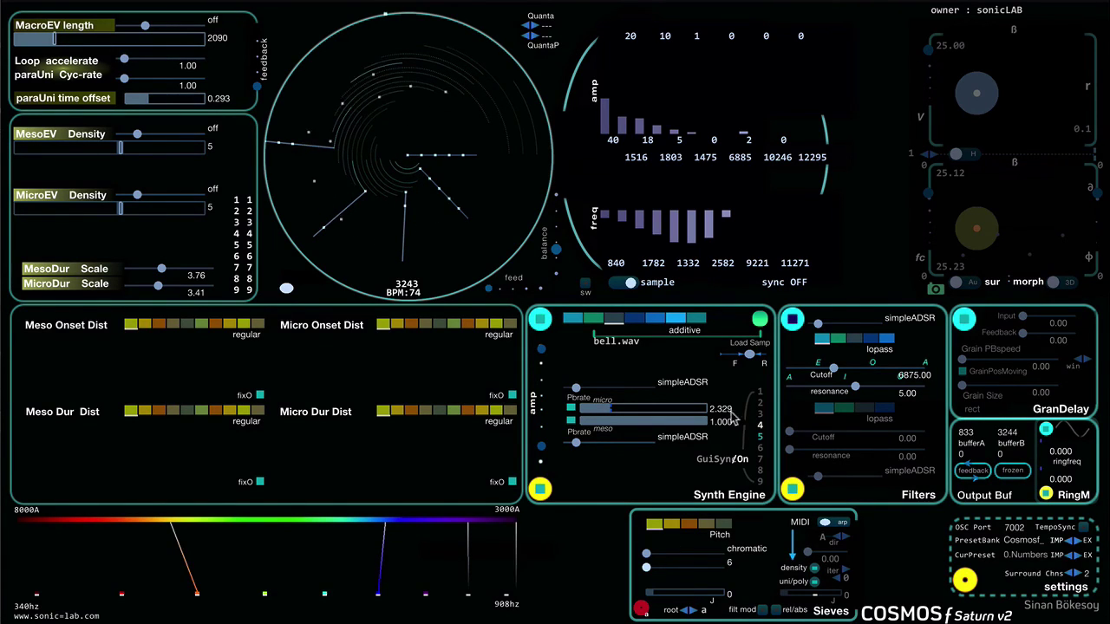
pyautogui.click(734, 356)
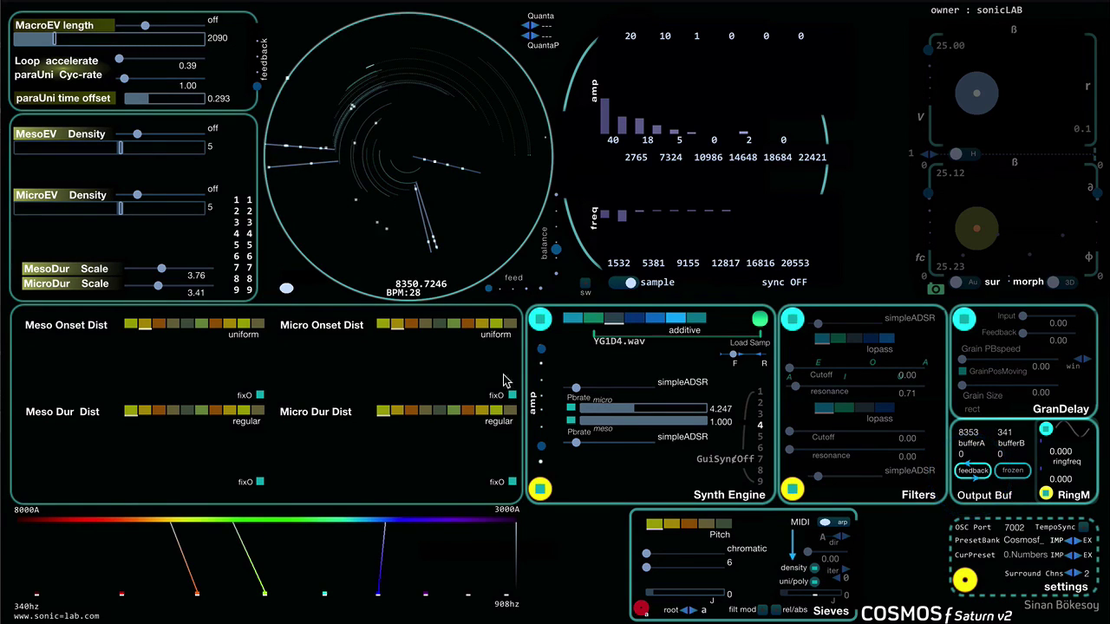
# Step: Turn GuiSync on and lower the micro-level amplitude in the Synth Engine
pyautogui.click(738, 467)
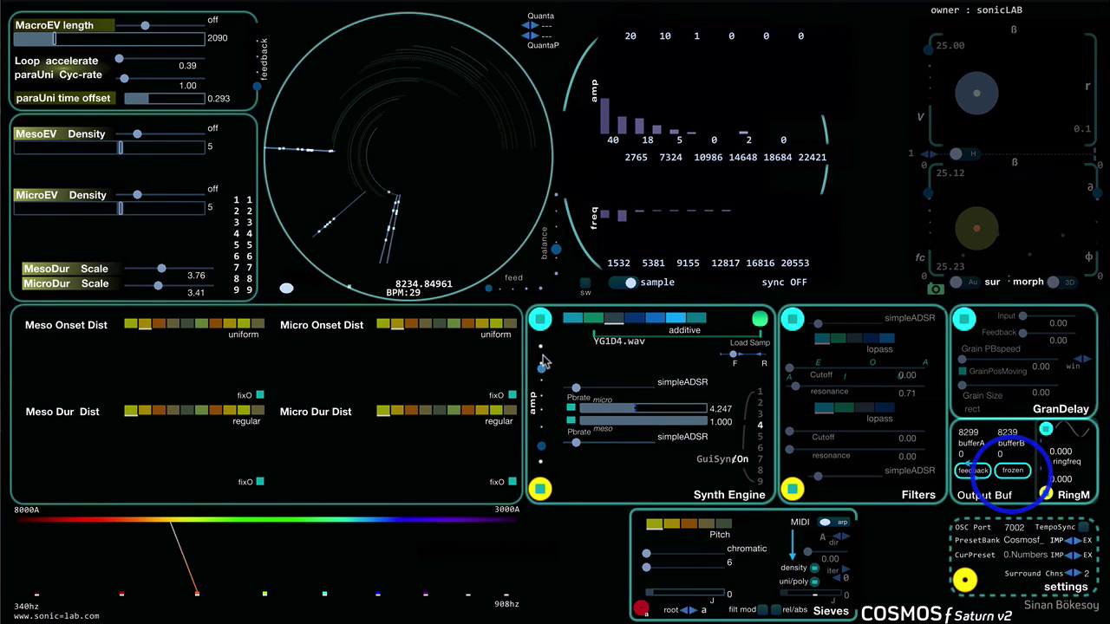
pyautogui.moveTo(542, 365); pyautogui.dragTo(541, 378)
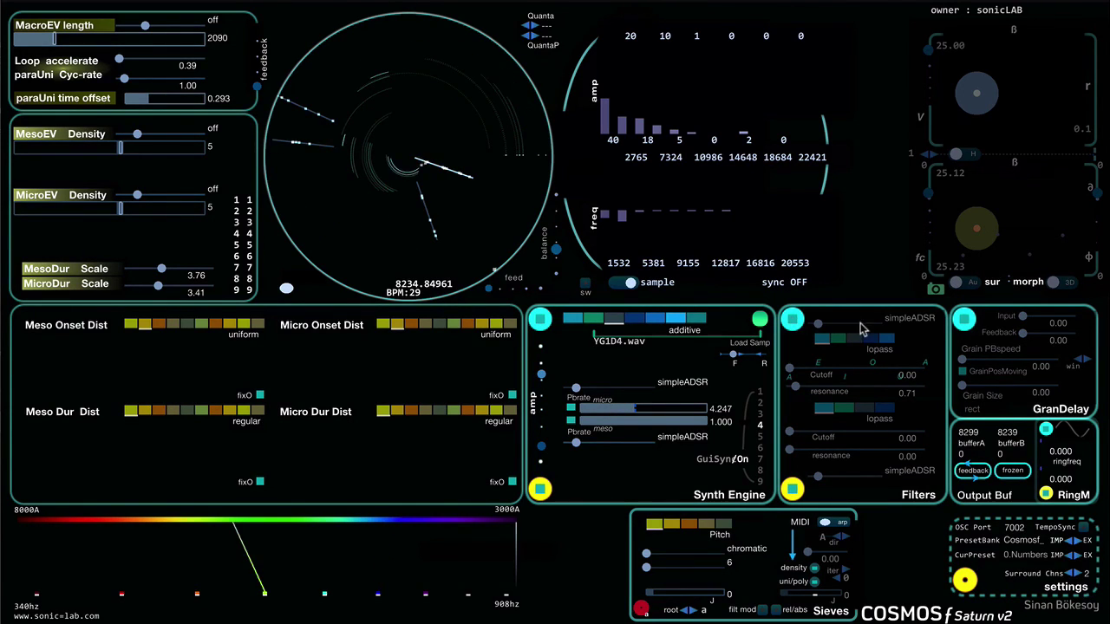
# Step: Enable the first filter, try lopass at 4000.00, then switch it to hipass with cutoff 12750.00 and resonance 2.44
pyautogui.click(794, 320)
pyautogui.moveTo(804, 369); pyautogui.dragTo(801, 371)
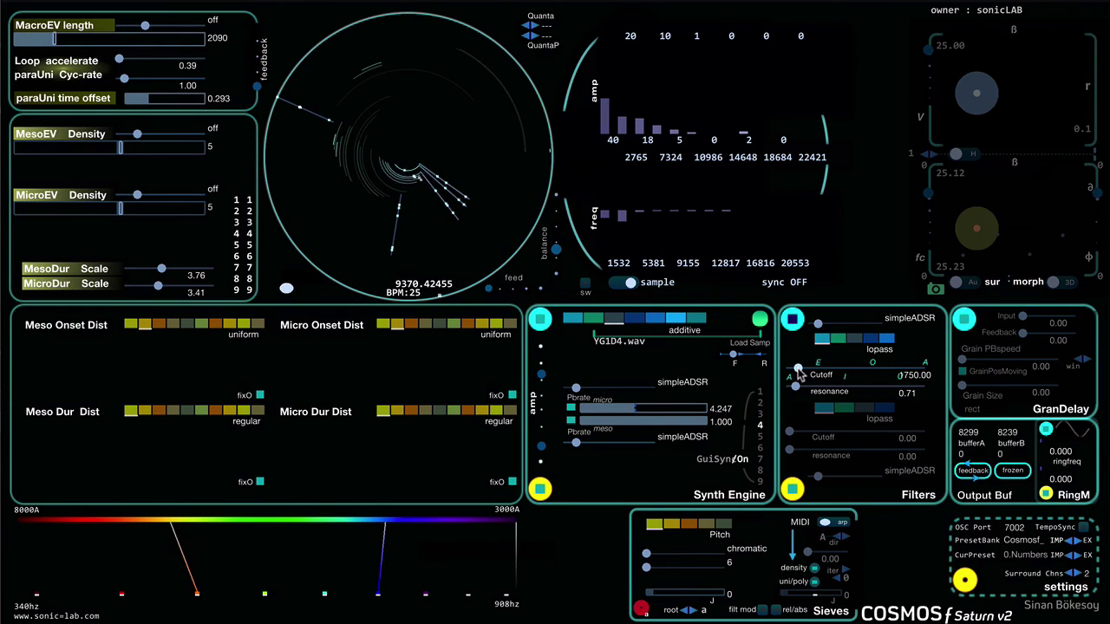
pyautogui.moveTo(799, 371); pyautogui.dragTo(820, 366)
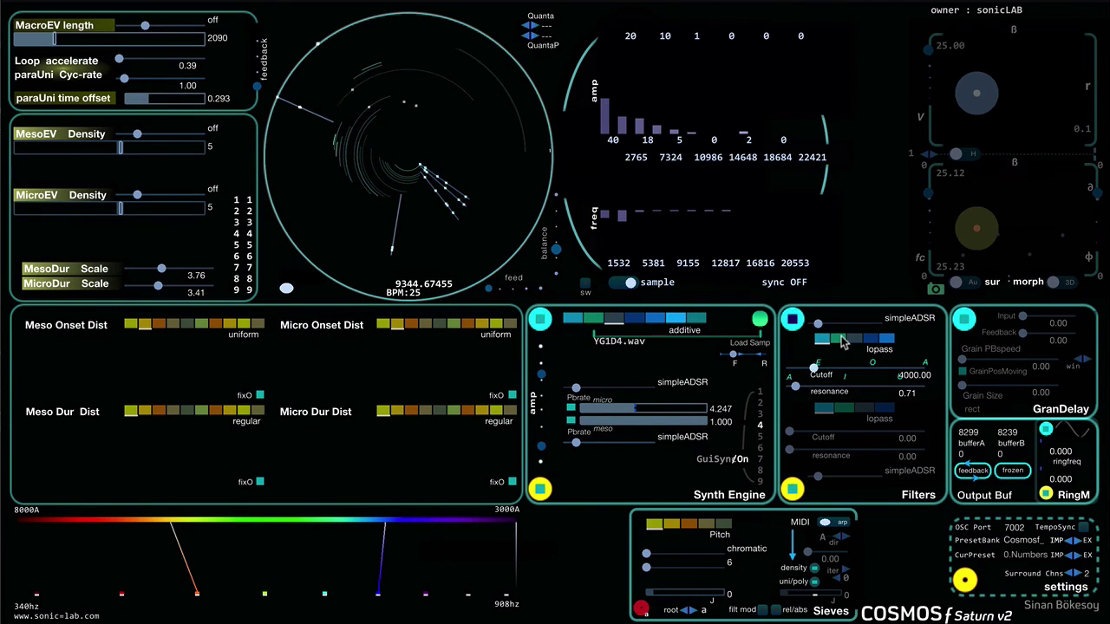
pyautogui.click(843, 340)
pyautogui.moveTo(813, 367); pyautogui.dragTo(876, 371)
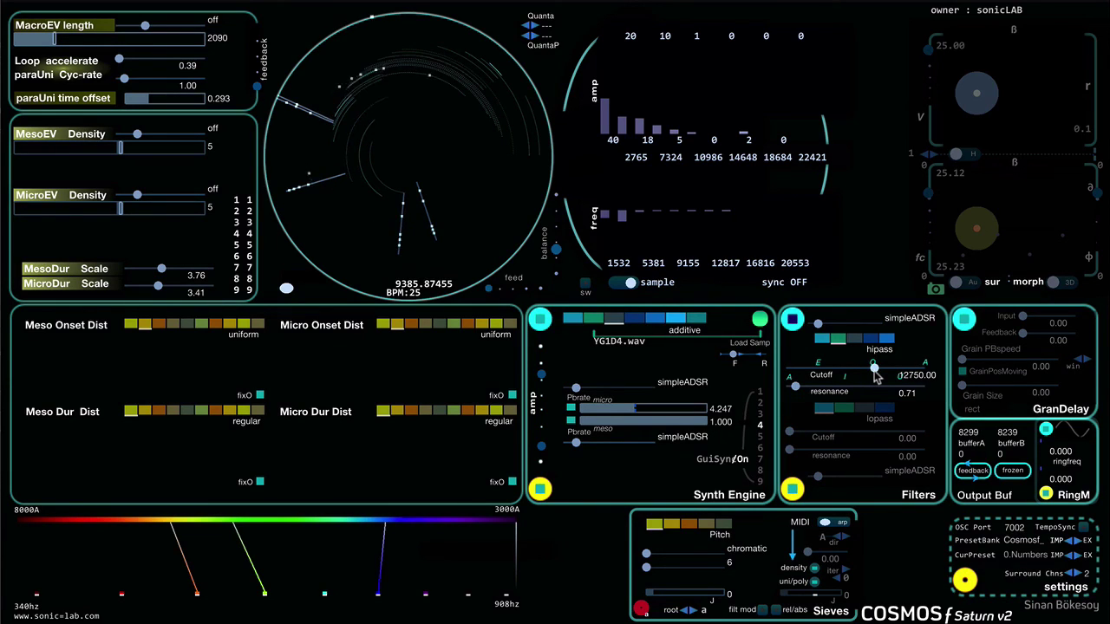
pyautogui.moveTo(795, 387); pyautogui.dragTo(821, 395)
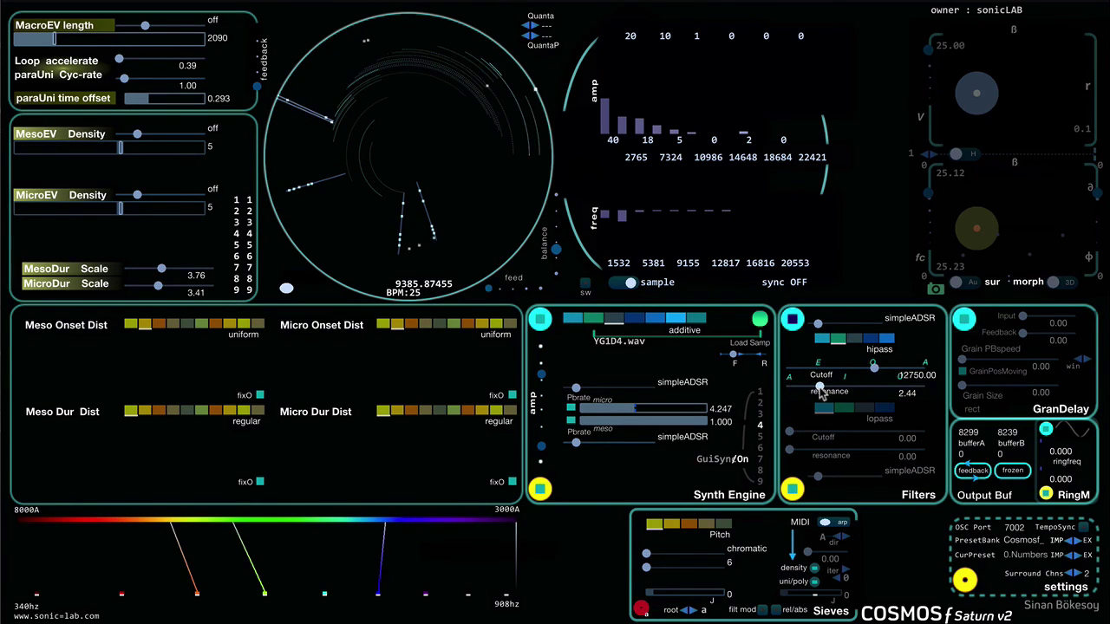
# Step: Examine the micro LineGEN FilterCut settings on the modulation page and return to the main page
pyautogui.press('Tab')
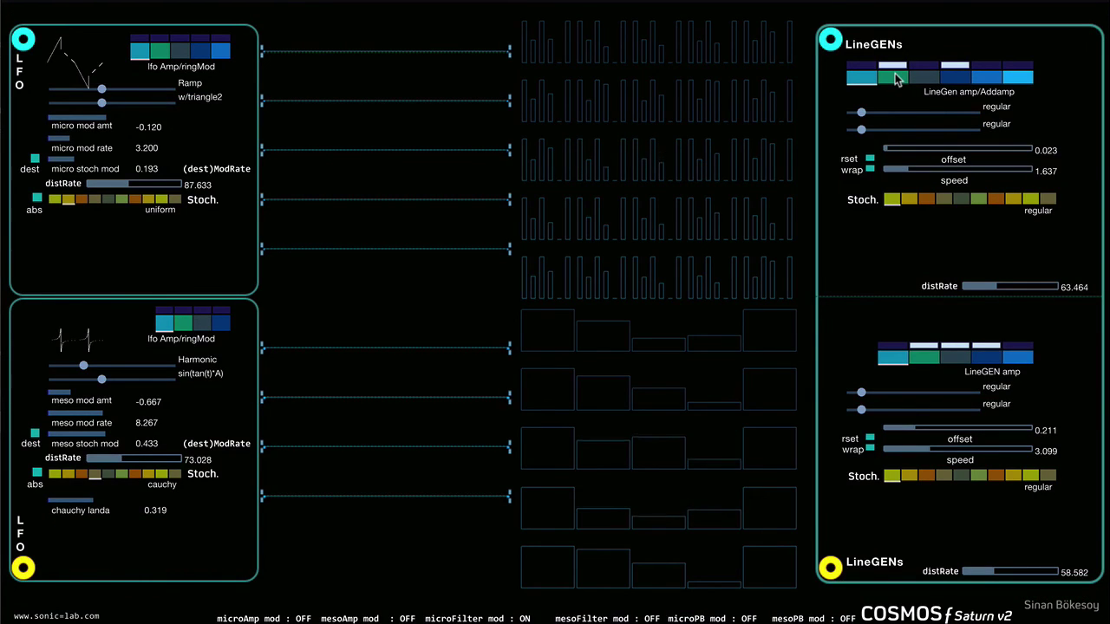
pyautogui.click(954, 78)
pyautogui.click(953, 78)
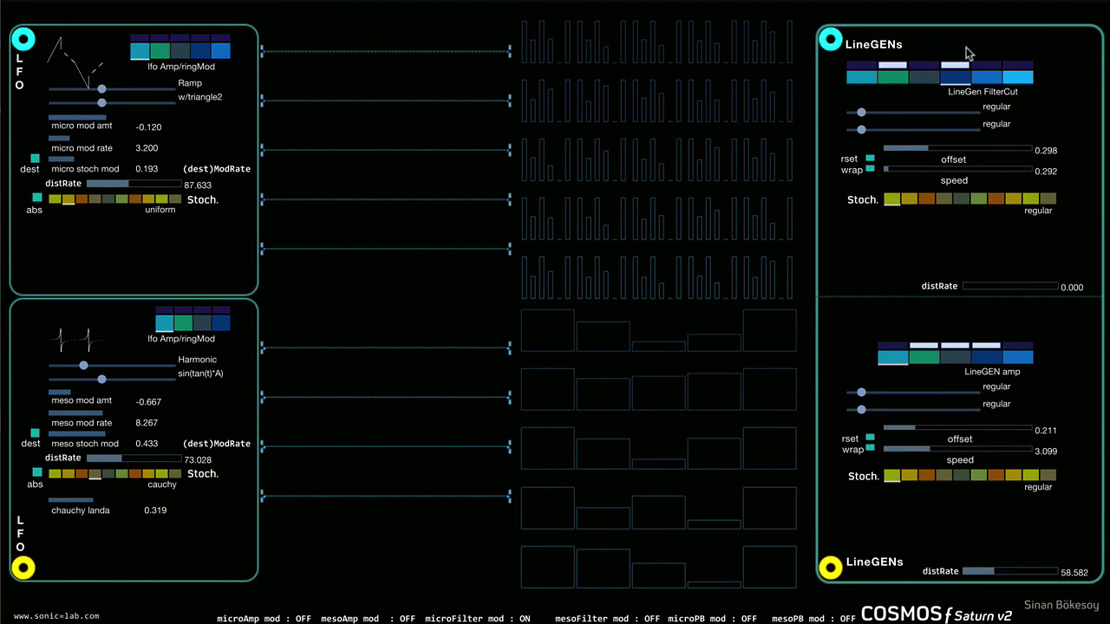
pyautogui.press('Tab')
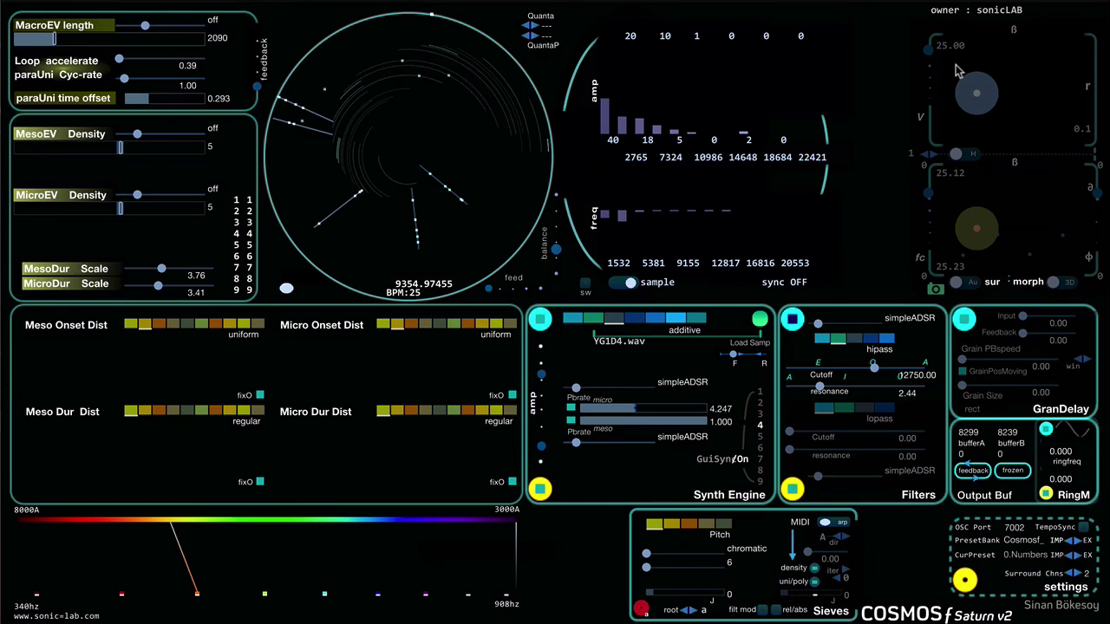